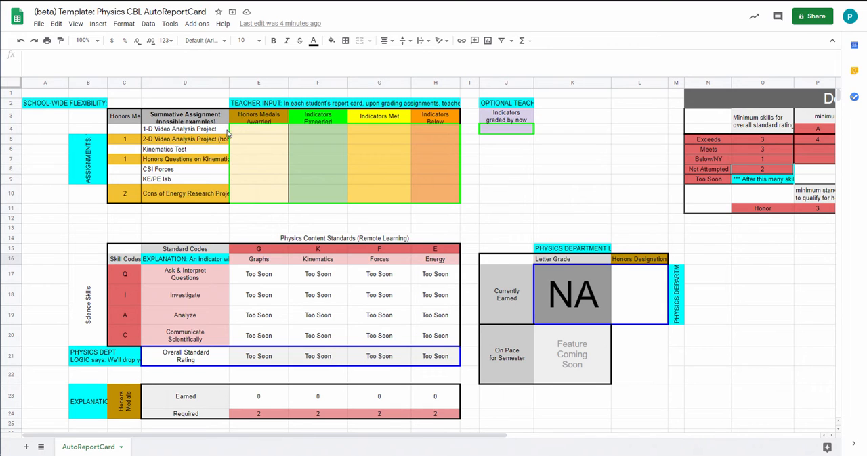
Examine the teacher input grid and the listed summative assignments from 1-D Video Analysis Project to CSI Forces
{"action": "mouse_move", "coordinate": [237, 132]}
{"action": "left_mouse_down"}
{"action": "mouse_move", "coordinate": [339, 195]}
{"action": "mouse_move", "coordinate": [420, 194]}
{"action": "left_mouse_up"}
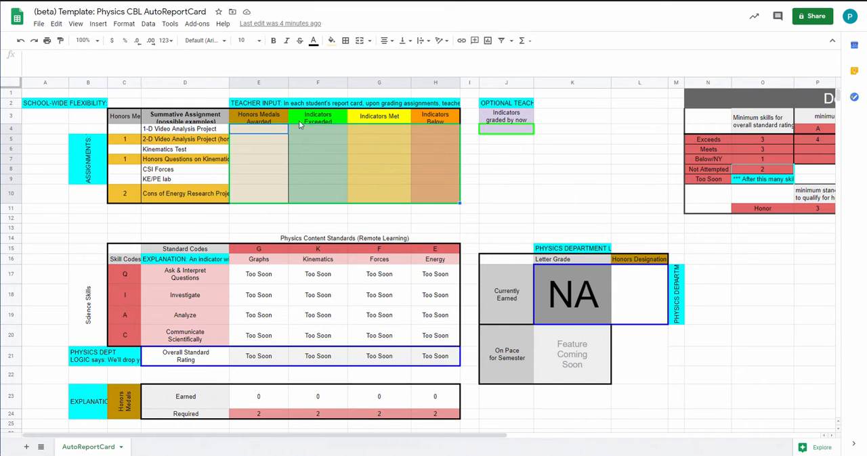
{"action": "left_click", "coordinate": [184, 131]}
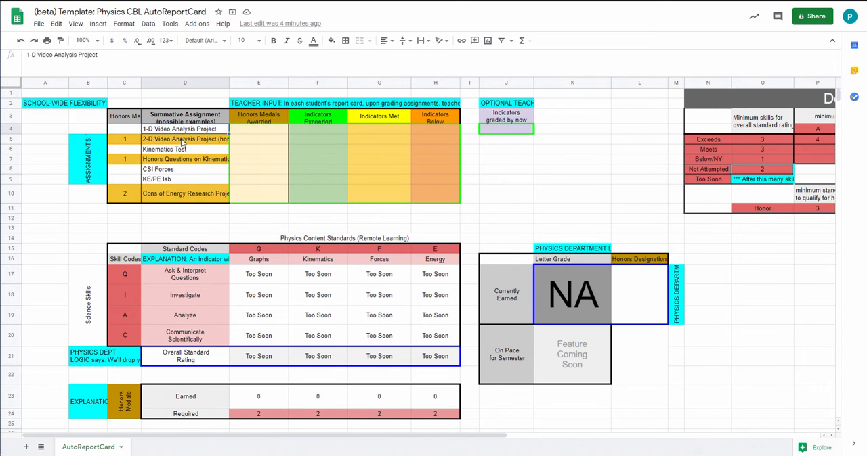
{"action": "left_click", "coordinate": [182, 141]}
{"action": "left_click", "coordinate": [178, 149]}
{"action": "left_click", "coordinate": [177, 160]}
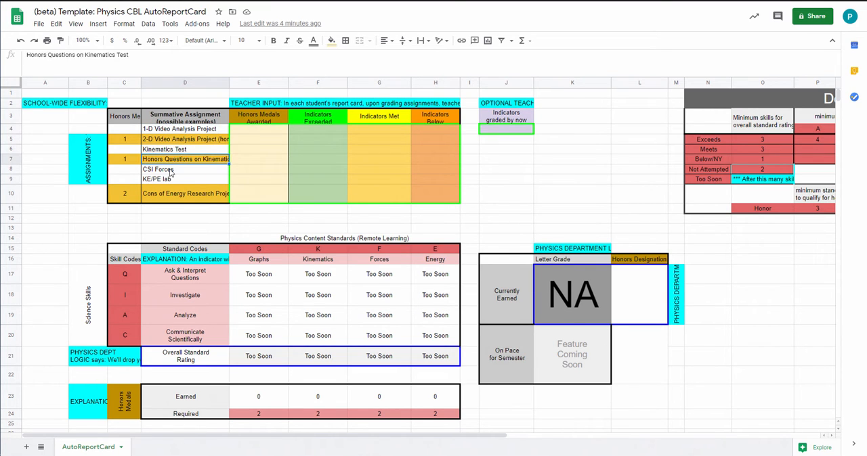
{"action": "left_click", "coordinate": [170, 172]}
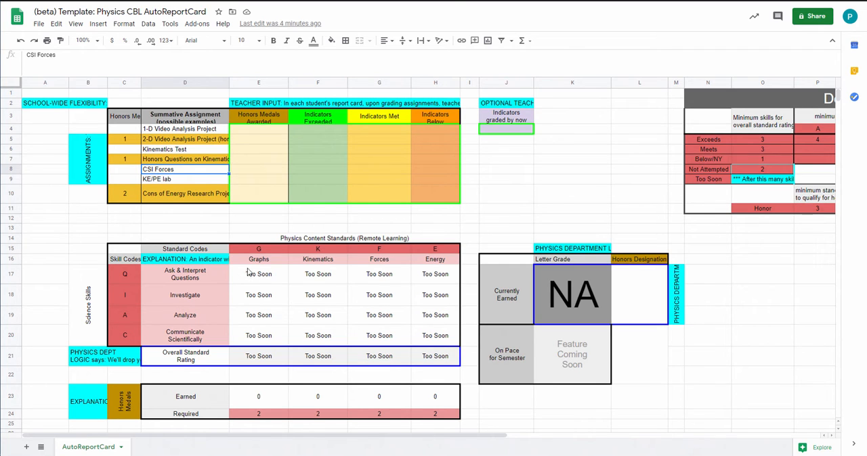
Examine the rating grid that crosses the four science skills with the Graphs, Kinematics, Forces and Energy standards
{"action": "mouse_move", "coordinate": [250, 274]}
{"action": "left_mouse_down"}
{"action": "mouse_move", "coordinate": [260, 323]}
{"action": "mouse_move", "coordinate": [420, 344]}
{"action": "left_mouse_up"}
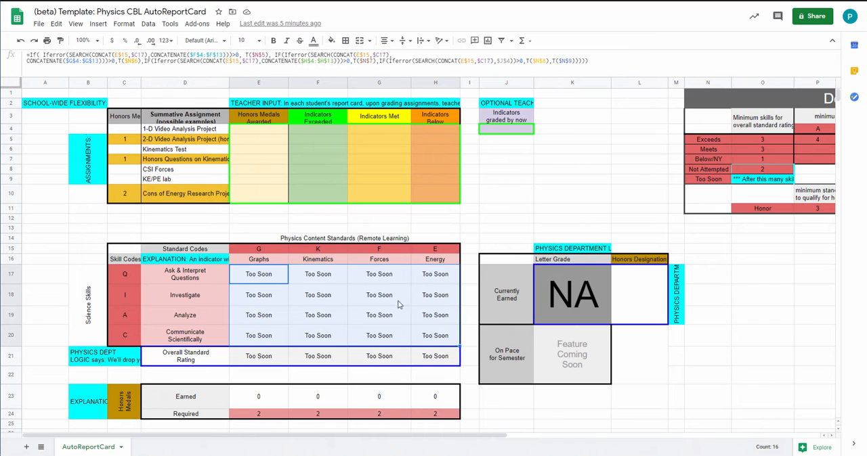
{"action": "left_click", "coordinate": [320, 280]}
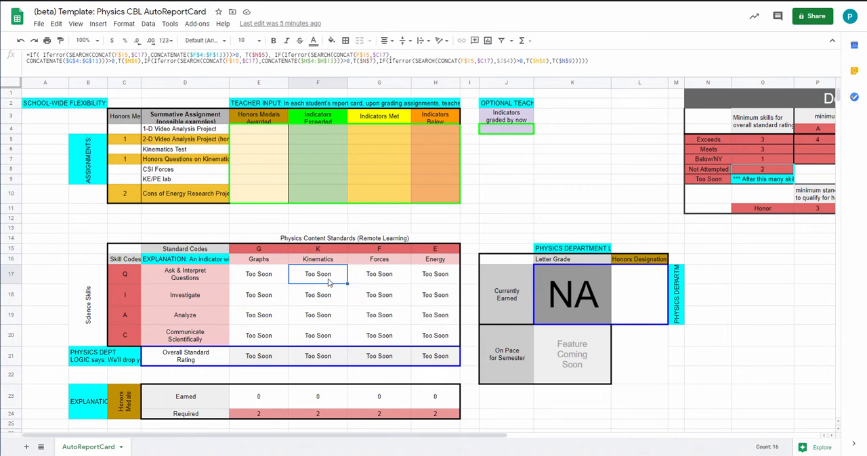
{"action": "left_click", "coordinate": [371, 283]}
{"action": "left_click", "coordinate": [446, 276]}
{"action": "left_click_drag", "start_coordinate": [447, 276], "coordinate": [271, 343]}
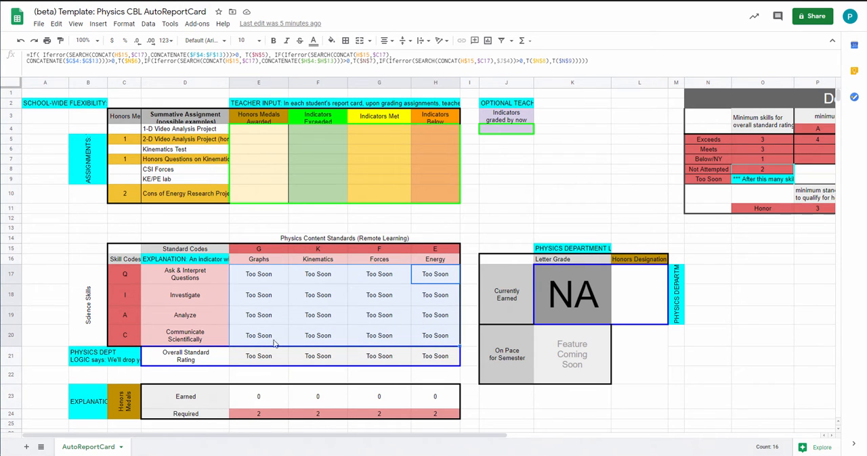
{"action": "left_click", "coordinate": [272, 282]}
{"action": "left_click", "coordinate": [295, 278]}
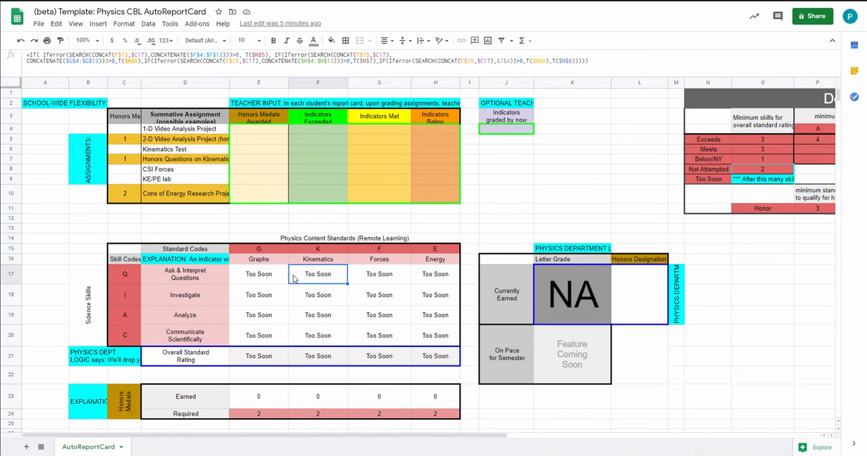
{"action": "left_click", "coordinate": [267, 278]}
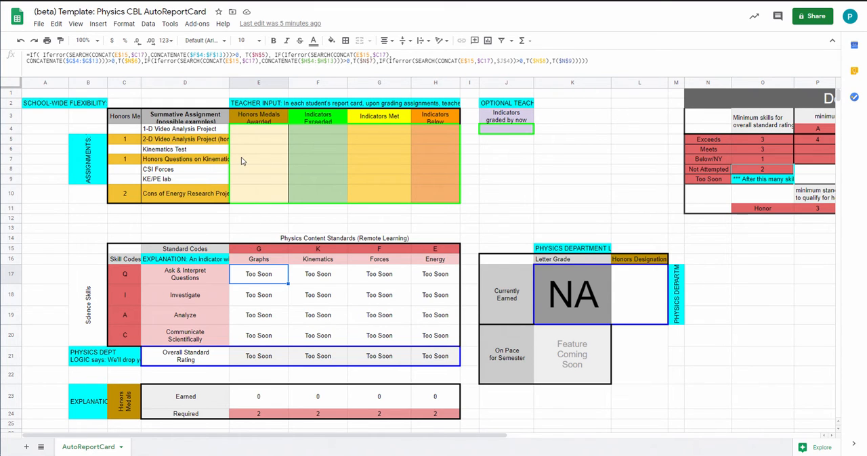
Review the Indicators Below, Met and Exceeded headings, the Ask & Interpret Questions ratings, and the Graphs standard with its code
{"action": "left_click", "coordinate": [441, 119]}
{"action": "left_click", "coordinate": [403, 121]}
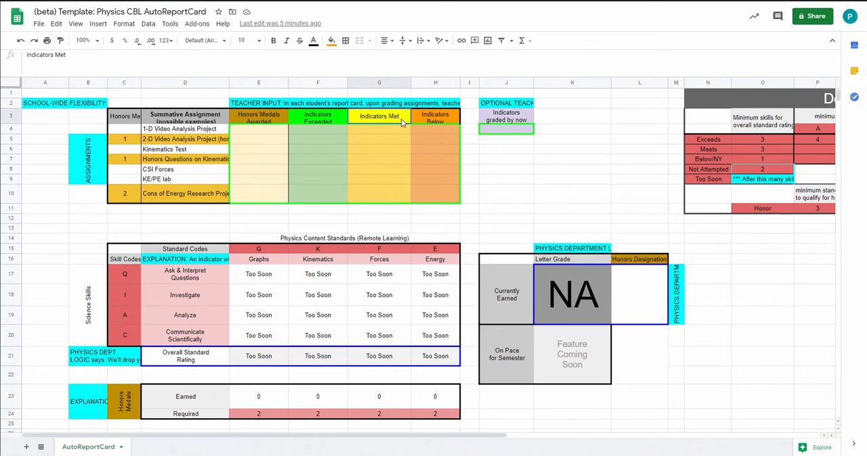
{"action": "left_click", "coordinate": [310, 120]}
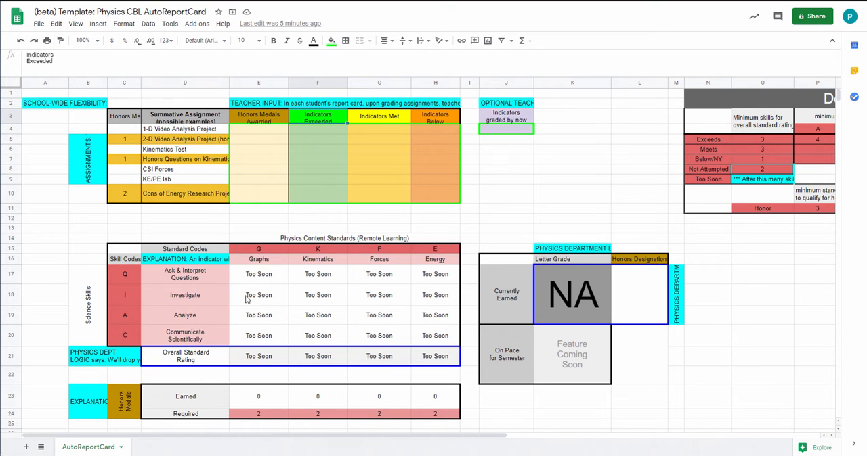
{"action": "left_click", "coordinate": [259, 274]}
{"action": "left_click", "coordinate": [302, 281]}
{"action": "left_click", "coordinate": [361, 279]}
{"action": "left_click", "coordinate": [416, 279]}
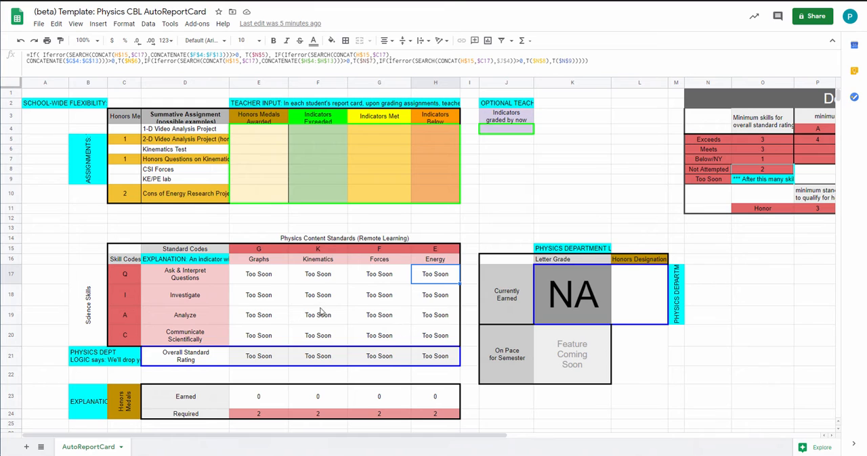
{"action": "left_click", "coordinate": [270, 263]}
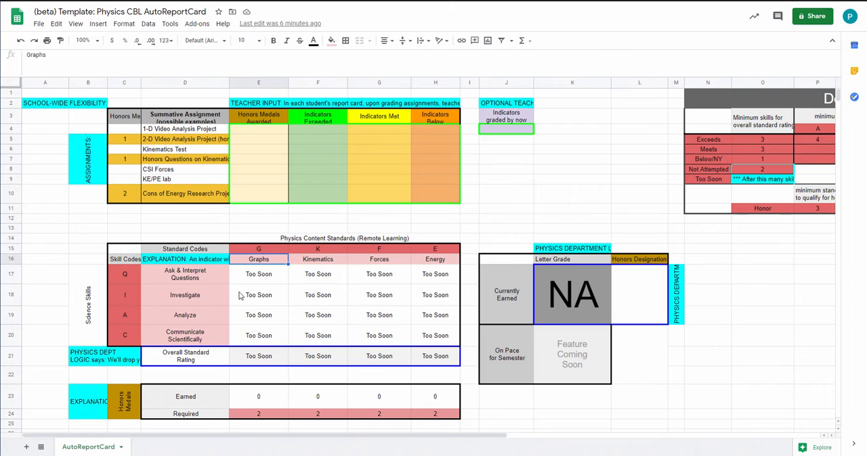
{"action": "left_click", "coordinate": [263, 251]}
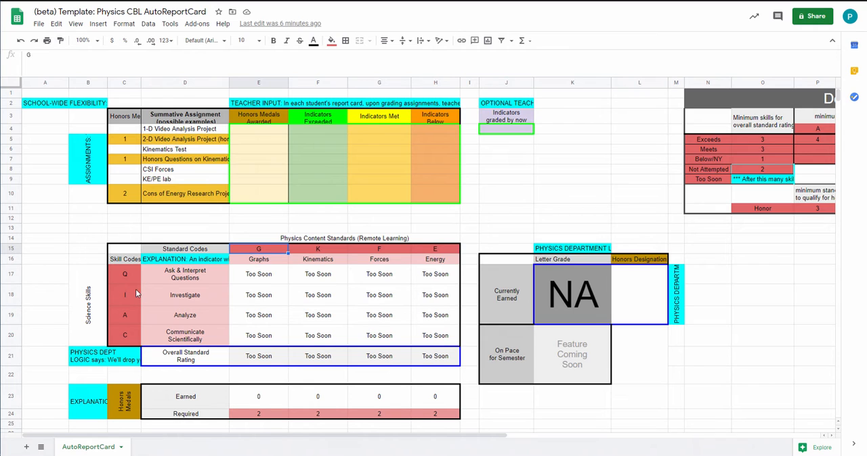
Record GQ under Indicators Met for the 1-D Video Analysis Project
{"action": "left_click", "coordinate": [371, 134]}
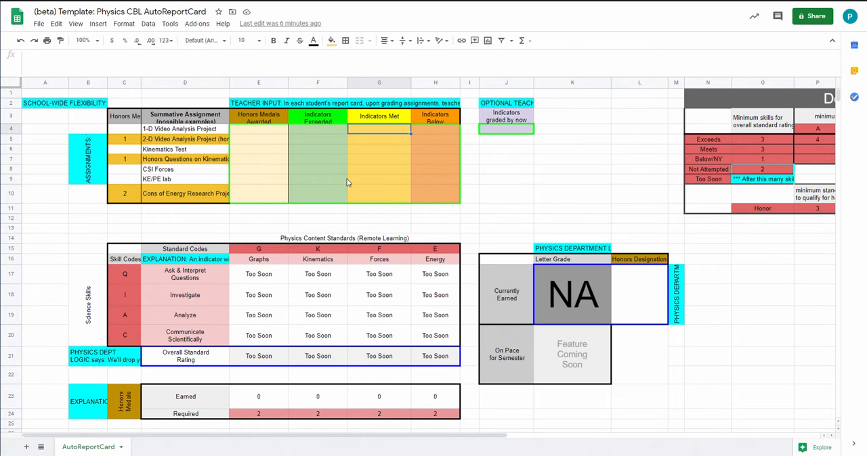
{"action": "type", "text": "GG"}
{"action": "key", "text": "Return"}
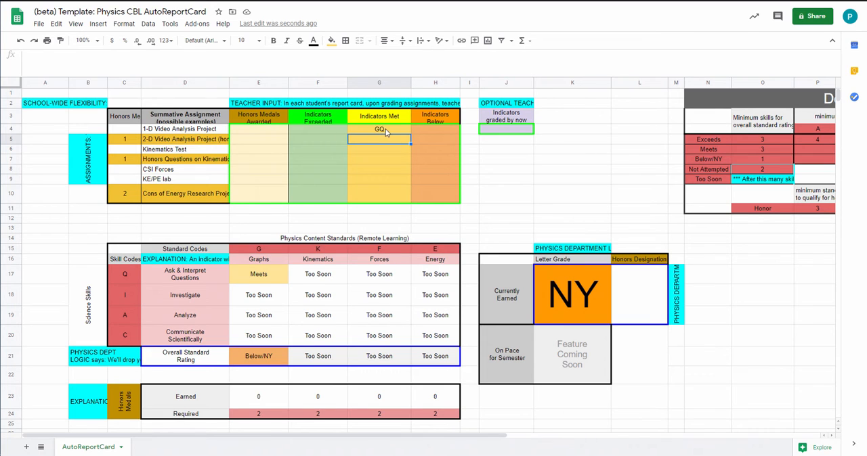
Add GI and GA to the Indicators Met entry of the 1-D Video Analysis Project, separated by spaces
{"action": "left_click", "coordinate": [385, 131]}
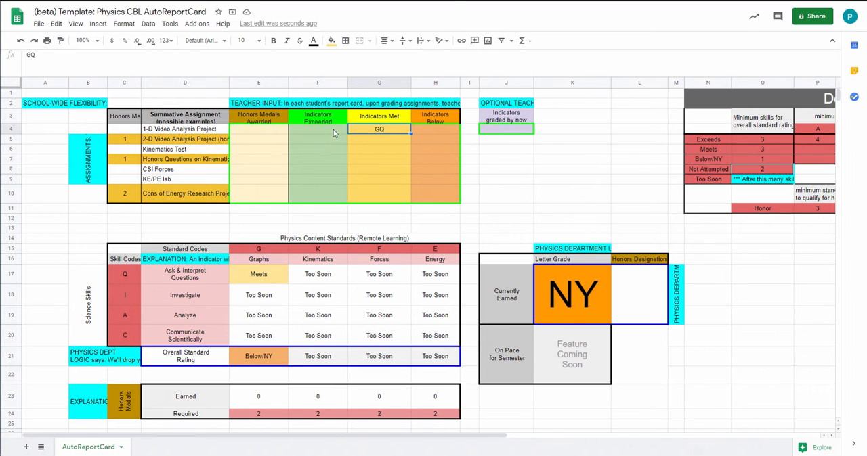
{"action": "left_click", "coordinate": [46, 55]}
{"action": "type", "text": "GI"}
{"action": "key", "text": "Return"}
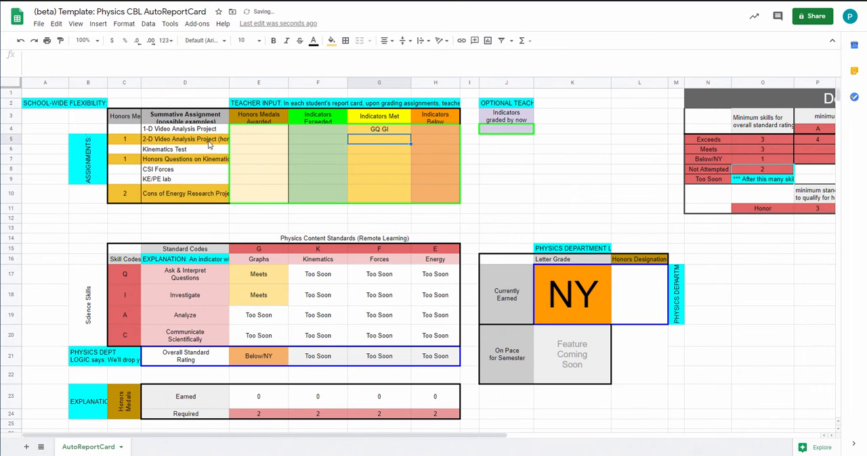
{"action": "key", "text": "Up"}
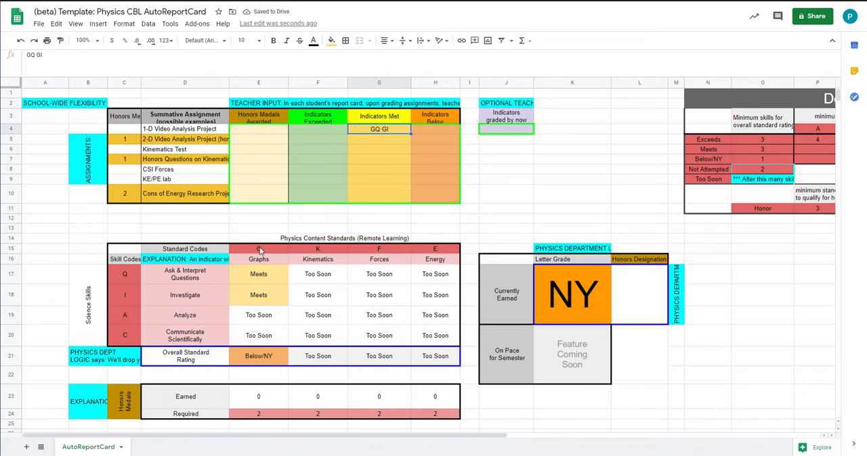
{"action": "left_click", "coordinate": [57, 62]}
{"action": "type", "text": "GA"}
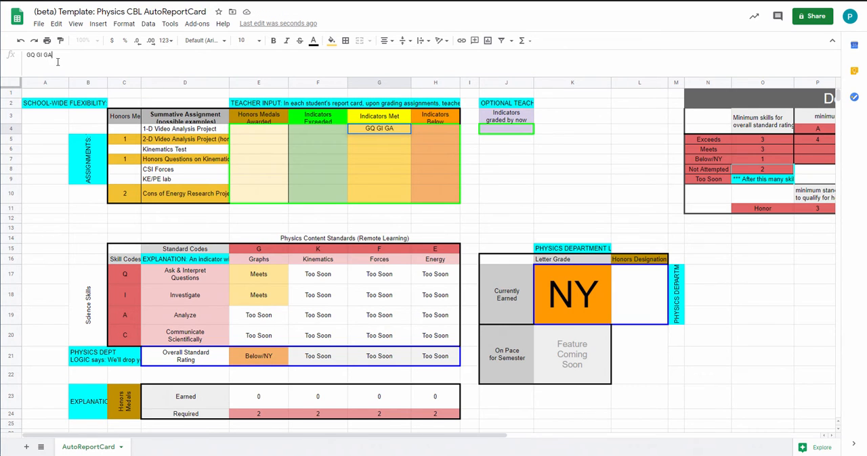
{"action": "key", "text": "Return"}
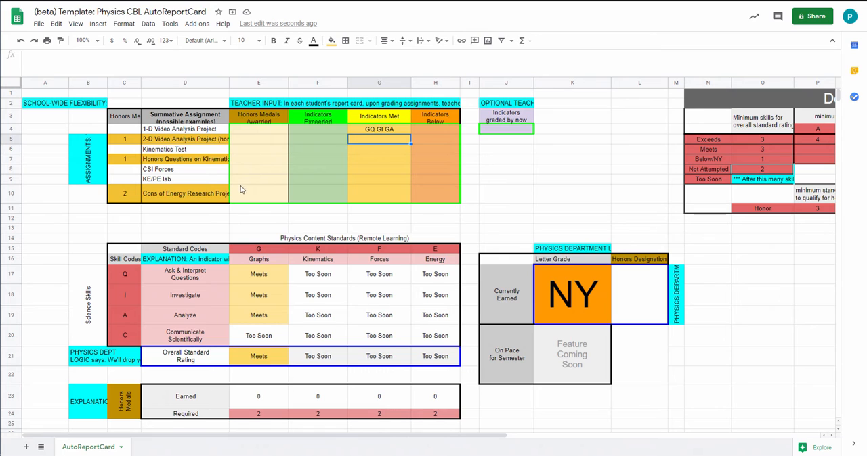
For the 2-D Video Analysis Project, record KQ under Indicators Below and GQ under Indicators Exceeded
{"action": "left_click", "coordinate": [421, 141]}
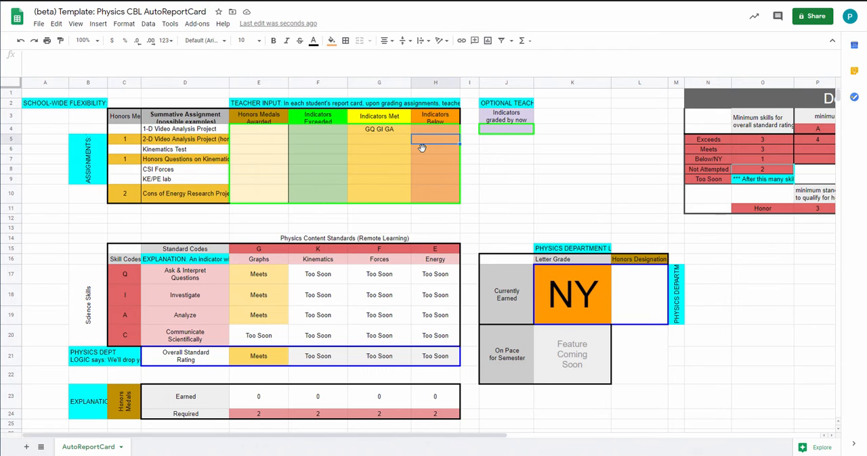
{"action": "type", "text": "KQ"}
{"action": "key", "text": "Return"}
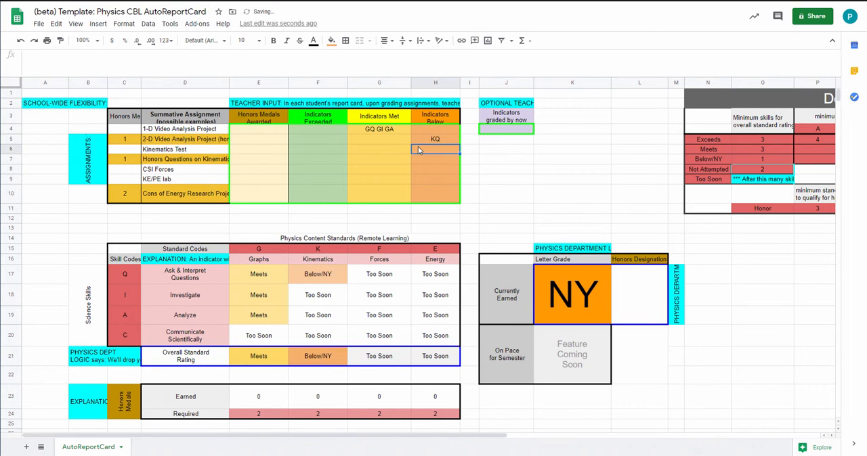
{"action": "left_click", "coordinate": [319, 139]}
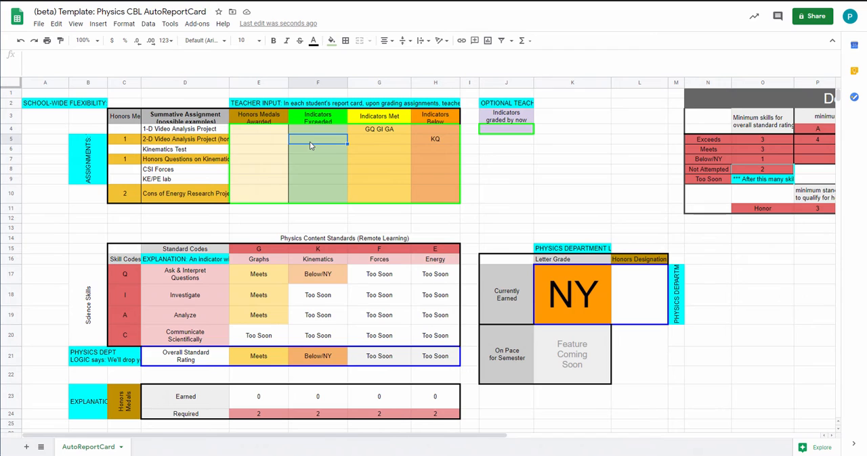
{"action": "type", "text": "GQ"}
{"action": "key", "text": "Left"}
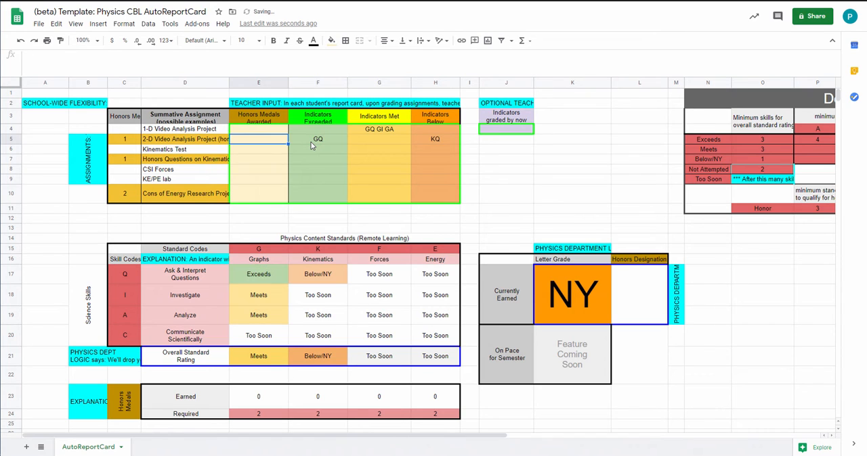
{"action": "key", "text": "Return"}
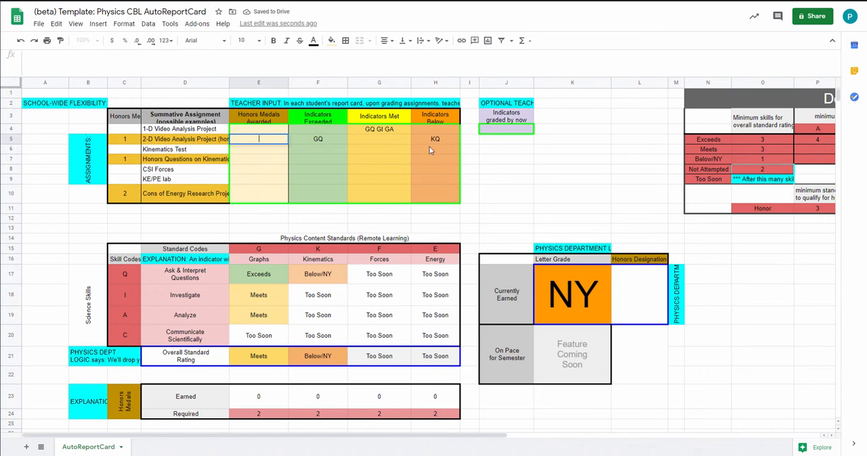
Inspect the Kinematics and Graphs ratings for Ask & Interpret Questions and the overall standard rating for Graphs
{"action": "left_click", "coordinate": [309, 277]}
{"action": "left_click", "coordinate": [281, 281]}
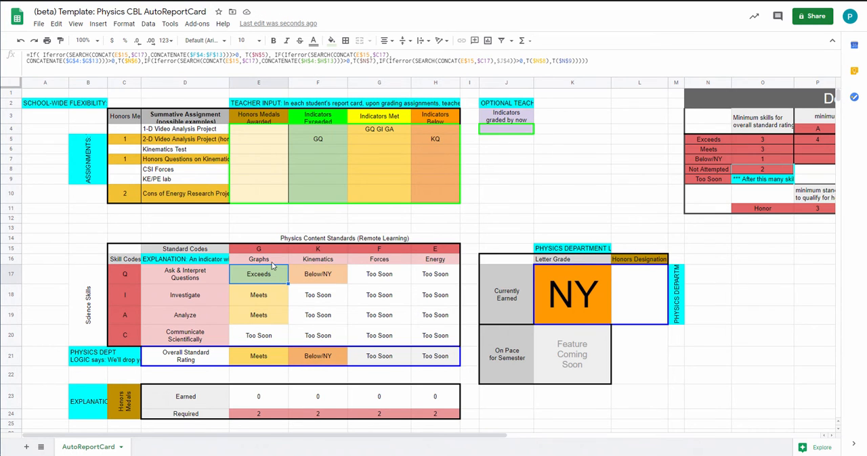
{"action": "left_click", "coordinate": [258, 357]}
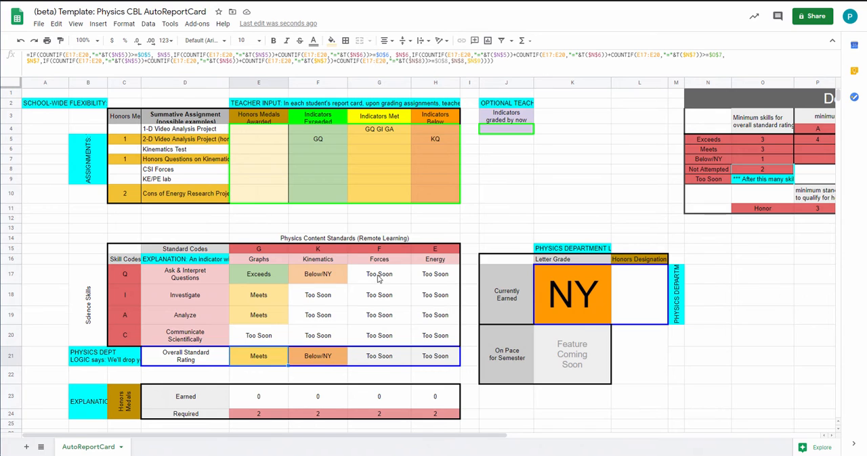
Enter "GQ GI GA KQ KI KA KC" as the indicators graded by now
{"action": "left_click", "coordinate": [508, 131]}
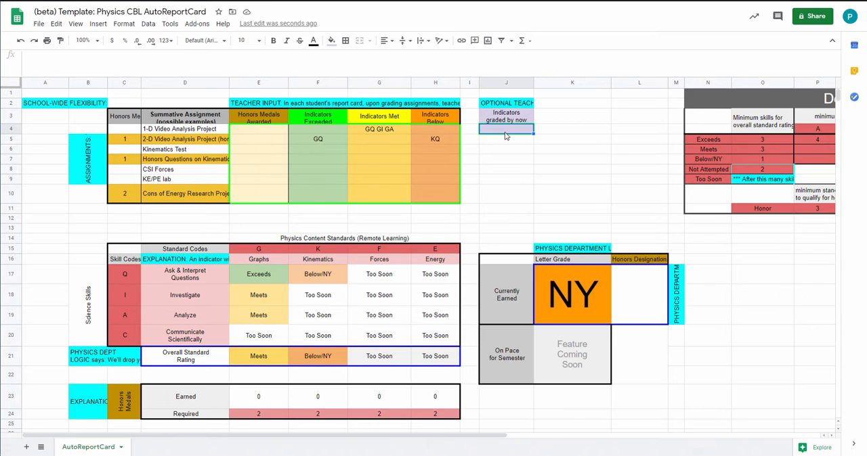
{"action": "type", "text": "G"}
{"action": "type", "text": "Q GI GA"}
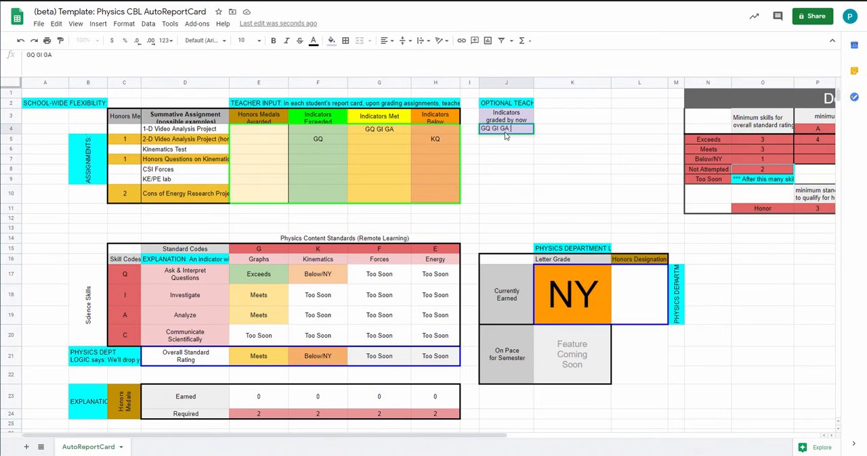
{"action": "type", "text": " KQ"}
{"action": "type", "text": "KI KA KC"}
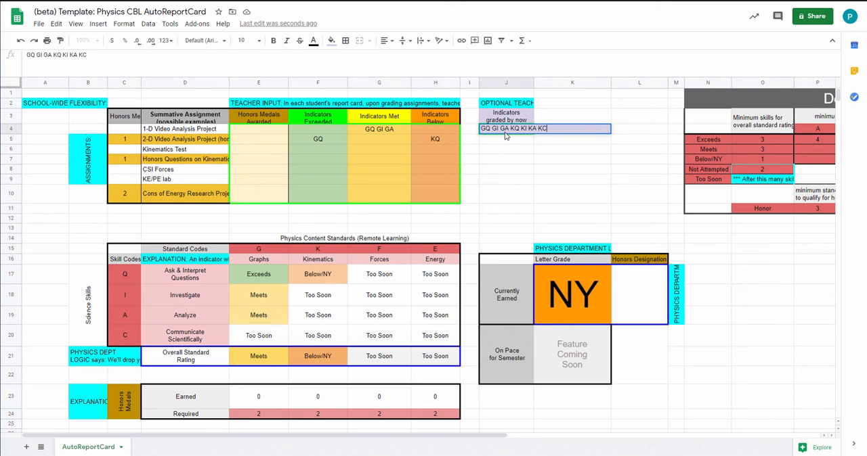
{"action": "key", "text": "Return"}
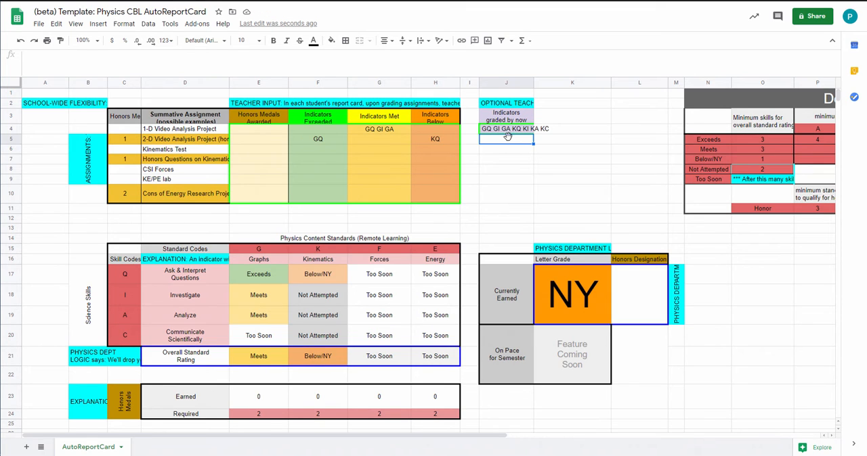
Check the Kinematics ratings for each science skill against the list of indicators graded by now
{"action": "left_click", "coordinate": [303, 323]}
{"action": "left_click", "coordinate": [308, 332]}
{"action": "left_click", "coordinate": [312, 281]}
{"action": "left_click", "coordinate": [316, 300]}
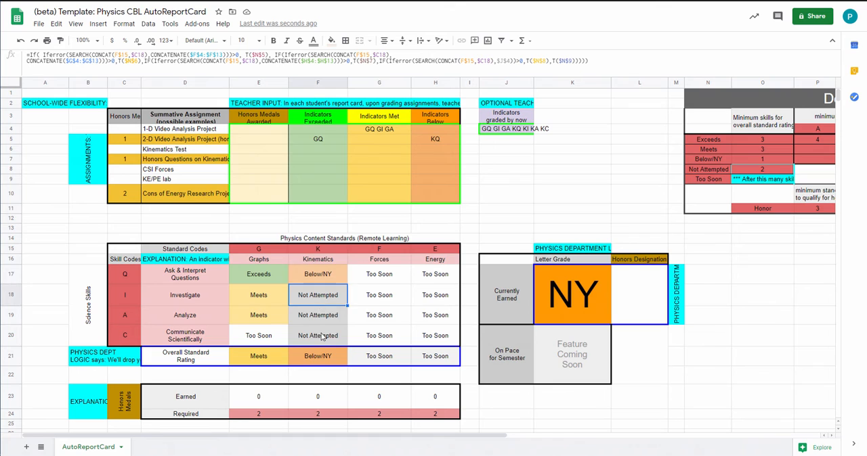
{"action": "left_click", "coordinate": [322, 337]}
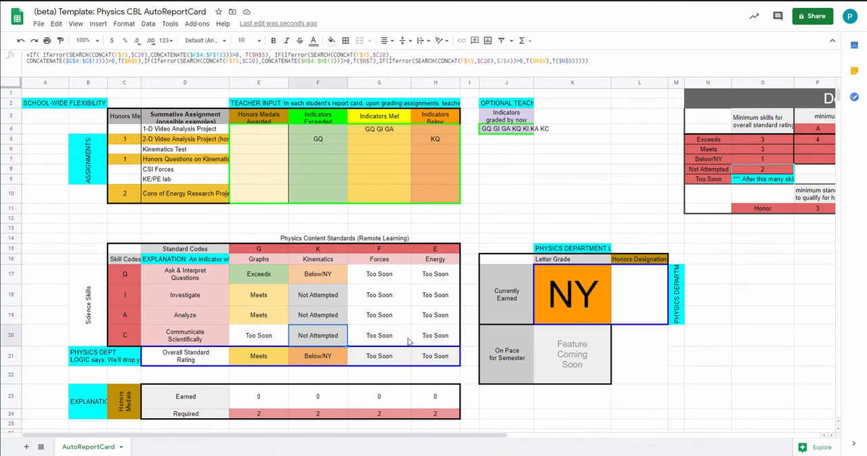
{"action": "left_click", "coordinate": [503, 129]}
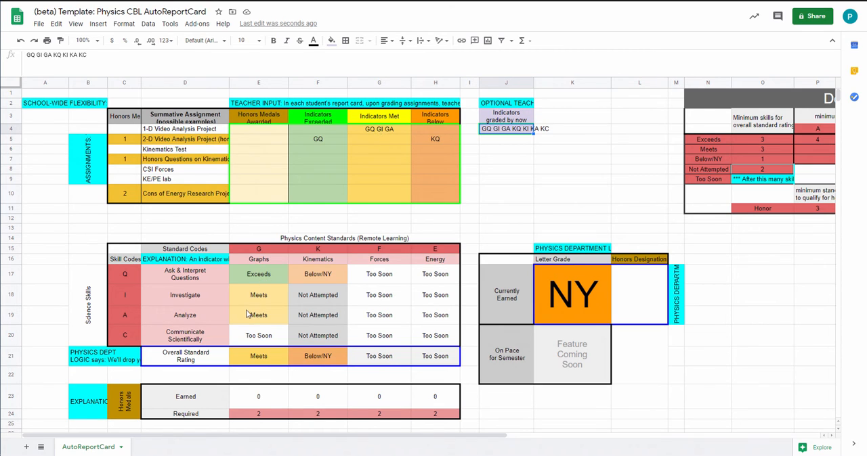
For the 1-D Video Analysis Project, record "GI GA" under Indicators Exceeded
{"action": "left_click", "coordinate": [305, 129]}
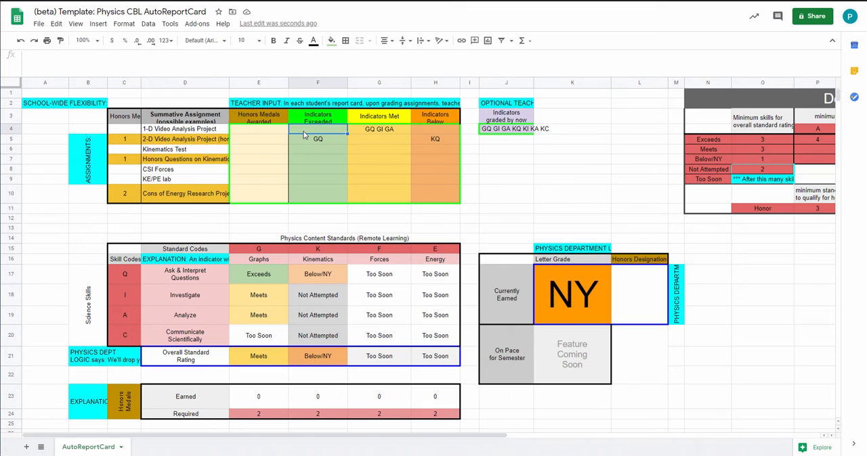
{"action": "type", "text": "GI GA"}
{"action": "key", "text": "Return"}
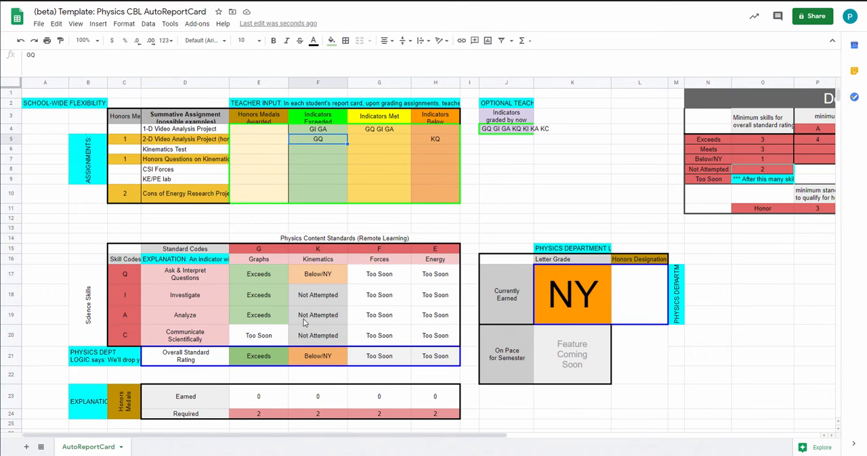
For the 2-D Video Analysis Project, record "KI KA KC" under Indicators Met
{"action": "left_click", "coordinate": [388, 138]}
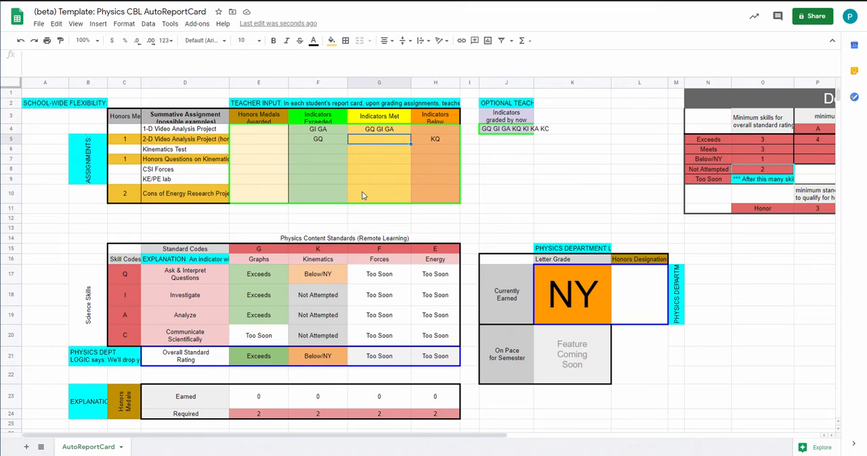
{"action": "type", "text": "KI KA"}
{"action": "key", "text": "Return"}
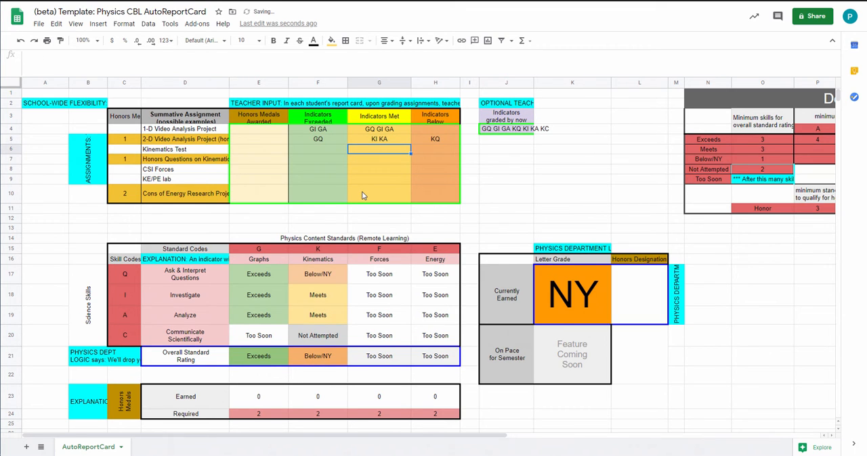
{"action": "left_click", "coordinate": [338, 339]}
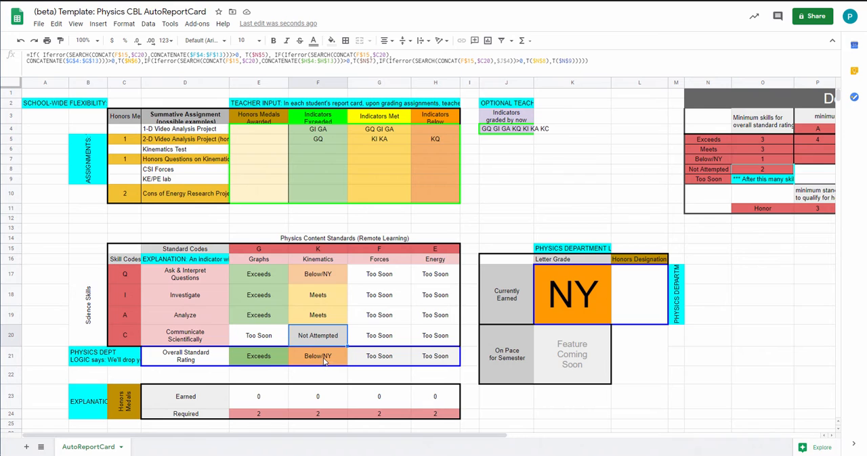
{"action": "left_click", "coordinate": [396, 136]}
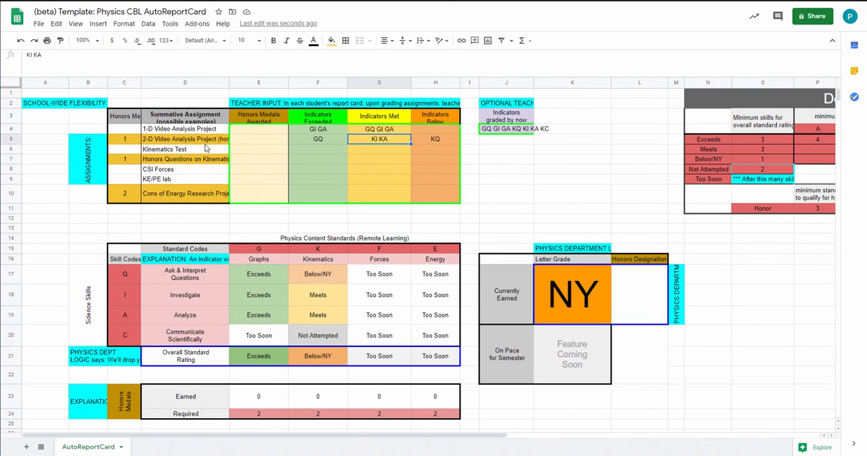
{"action": "left_click", "coordinate": [66, 58]}
{"action": "type", "text": "KC"}
{"action": "key", "text": "Return"}
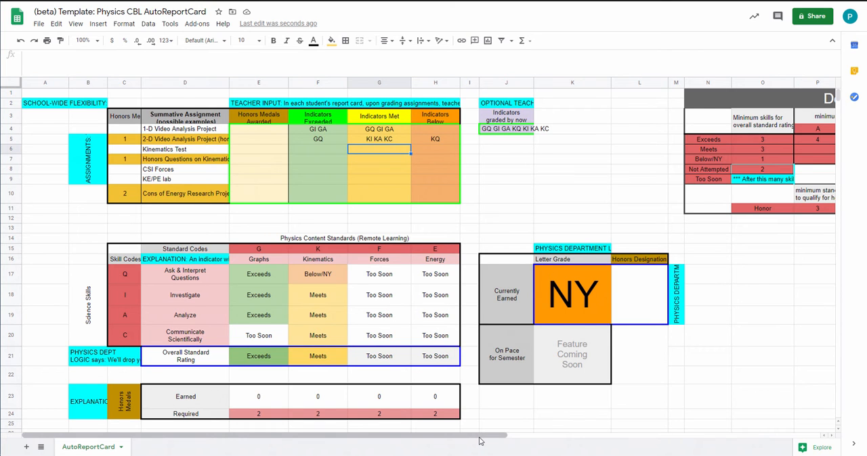
Compare the Definitions requirement for a C, the number of Meets standards, with the currently earned letter grade
{"action": "left_click_drag", "start_coordinate": [478, 442], "coordinate": [617, 445]}
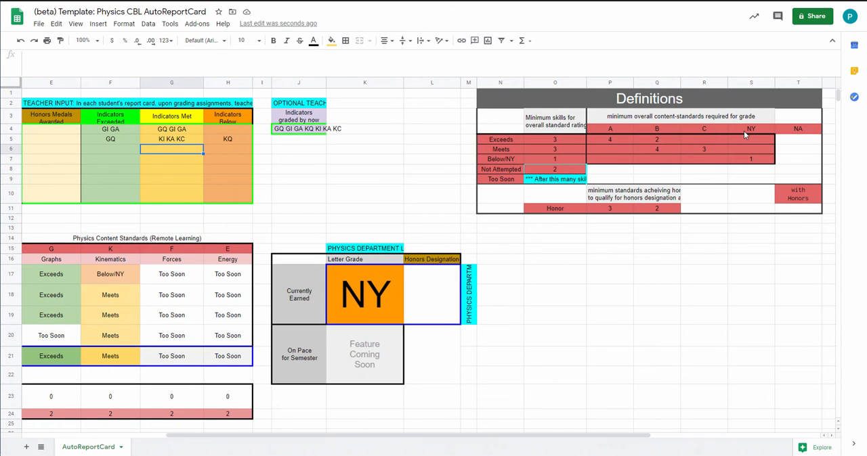
{"action": "left_click", "coordinate": [704, 131]}
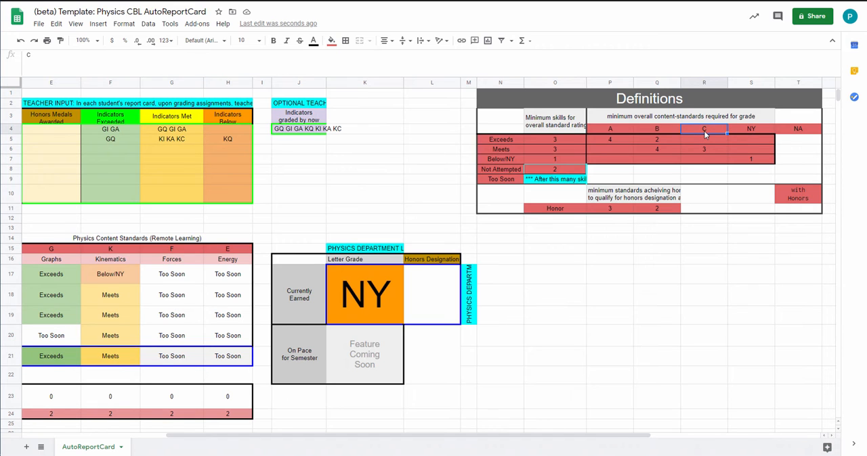
{"action": "left_click", "coordinate": [702, 150]}
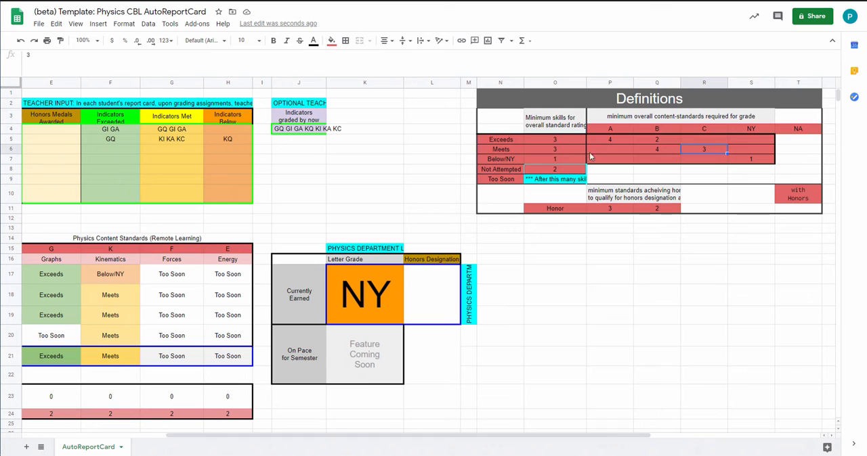
{"action": "left_click", "coordinate": [514, 149]}
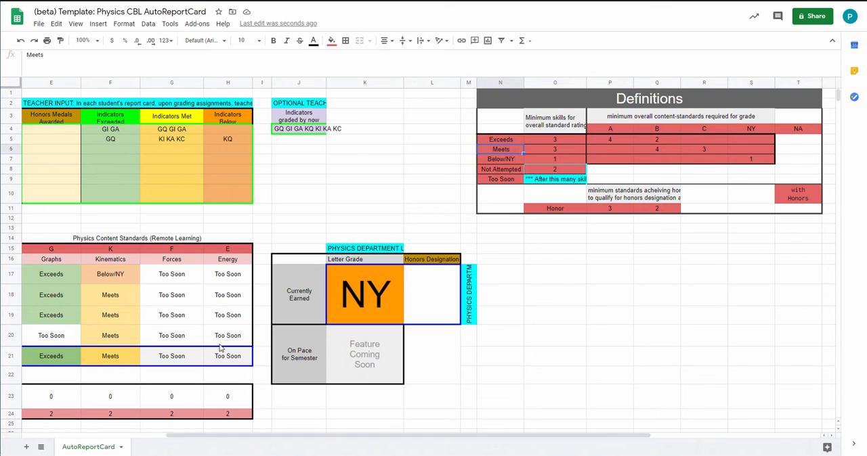
{"action": "left_click", "coordinate": [357, 285]}
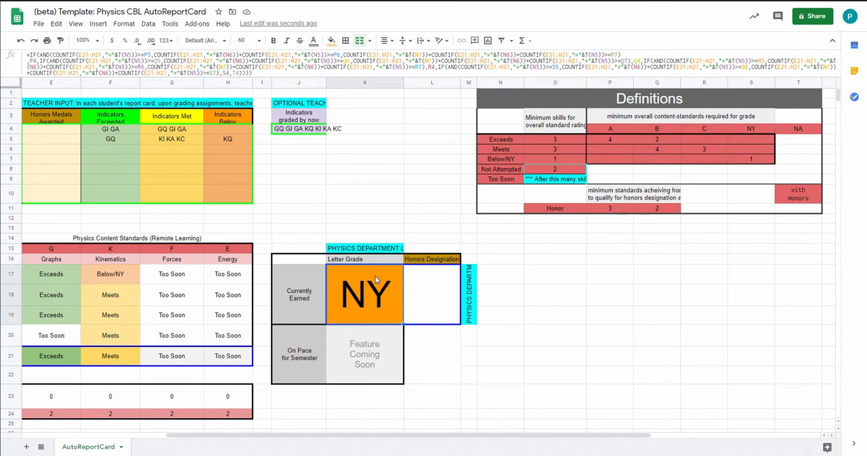
{"action": "left_click", "coordinate": [531, 149]}
{"action": "left_click", "coordinate": [505, 149]}
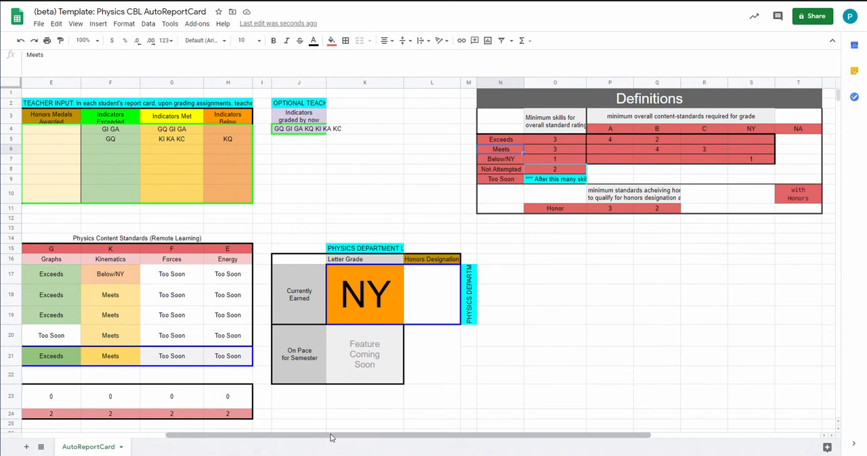
For the CSI Forces assignment, record FQ under Indicators Below and FI under Indicators Exceeded
{"action": "left_click_drag", "start_coordinate": [329, 437], "coordinate": [234, 441]}
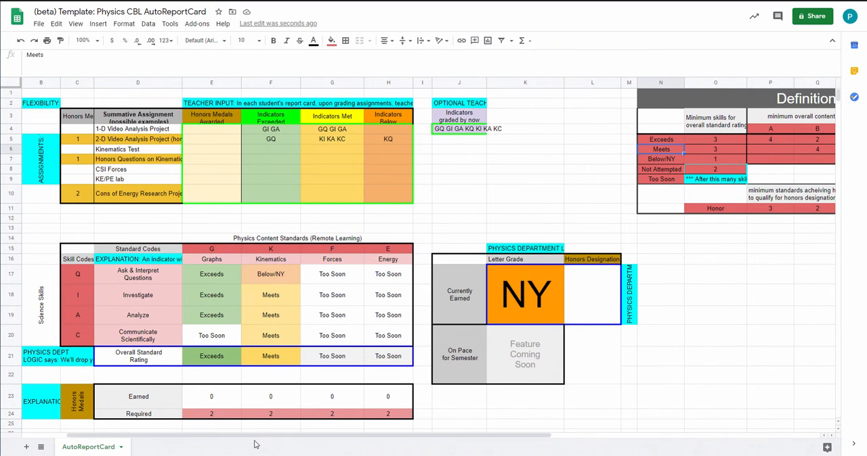
{"action": "left_click", "coordinate": [337, 286]}
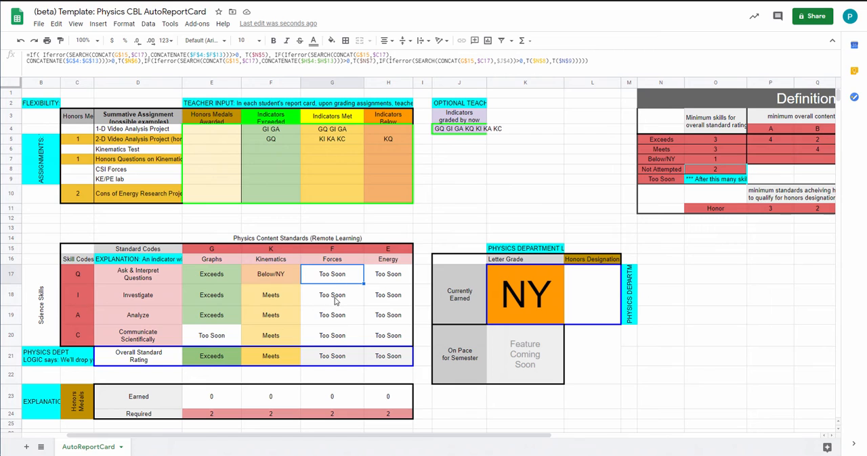
{"action": "left_click", "coordinate": [321, 172]}
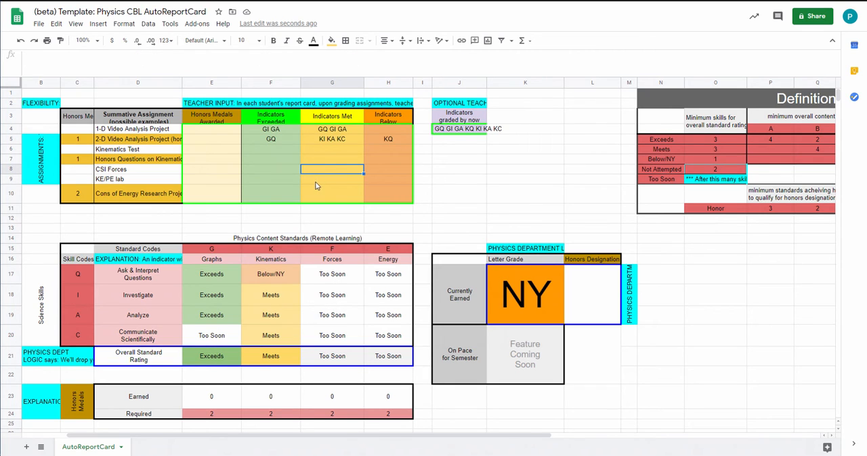
{"action": "left_click", "coordinate": [383, 174]}
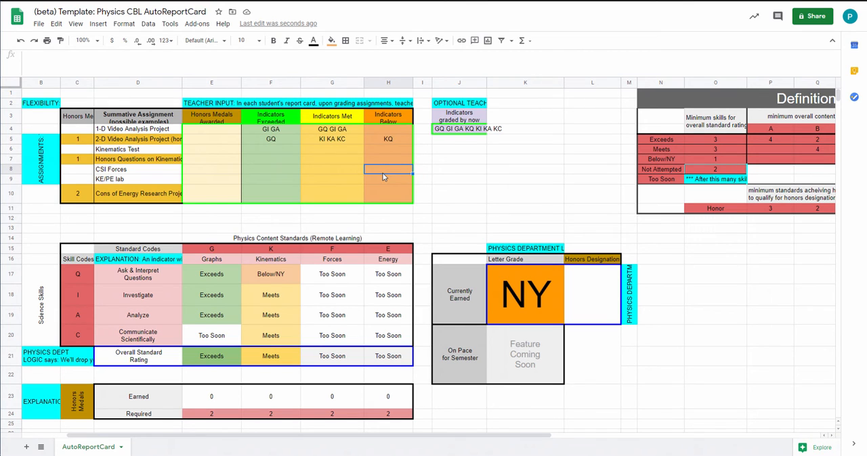
{"action": "type", "text": "FQ"}
{"action": "left_click", "coordinate": [285, 174]}
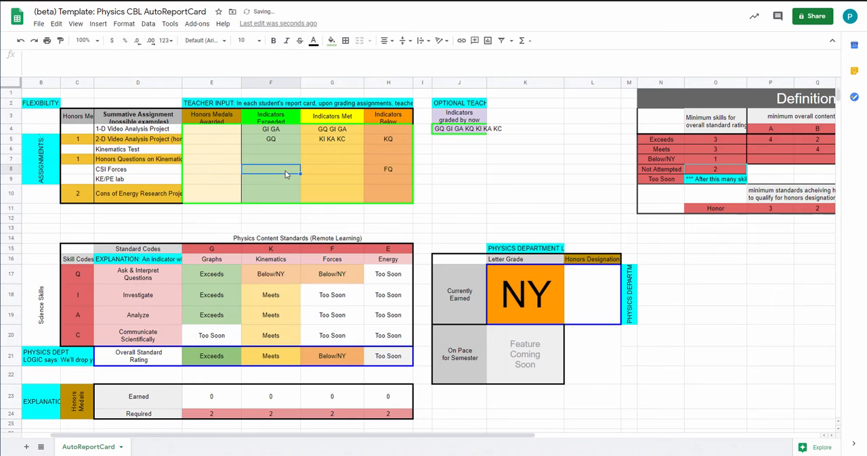
{"action": "type", "text": "FI"}
{"action": "key", "text": "Return"}
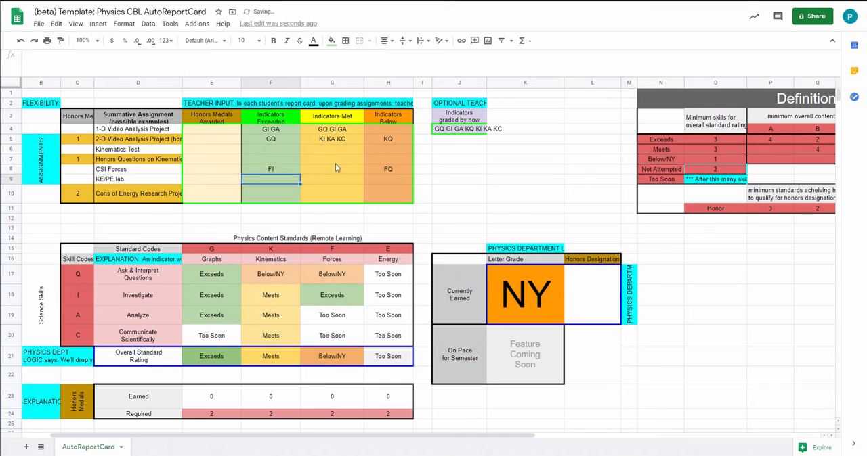
For the CSI Forces assignment, record "FA FC" under Indicators Met
{"action": "left_click", "coordinate": [326, 173]}
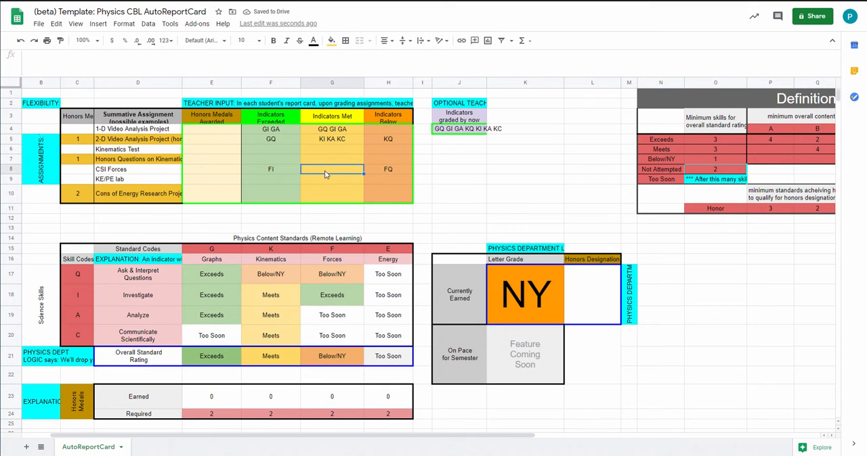
{"action": "type", "text": "FA"}
{"action": "key", "text": "BackSpace"}
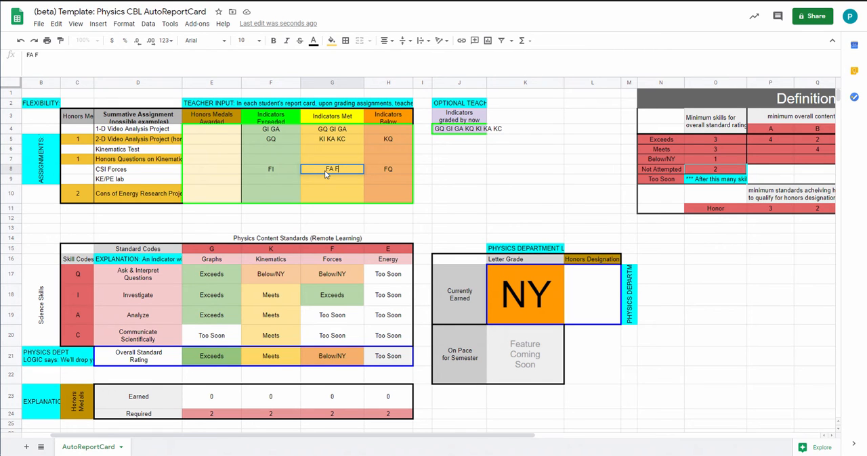
{"action": "type", "text": "C"}
{"action": "key", "text": "Return"}
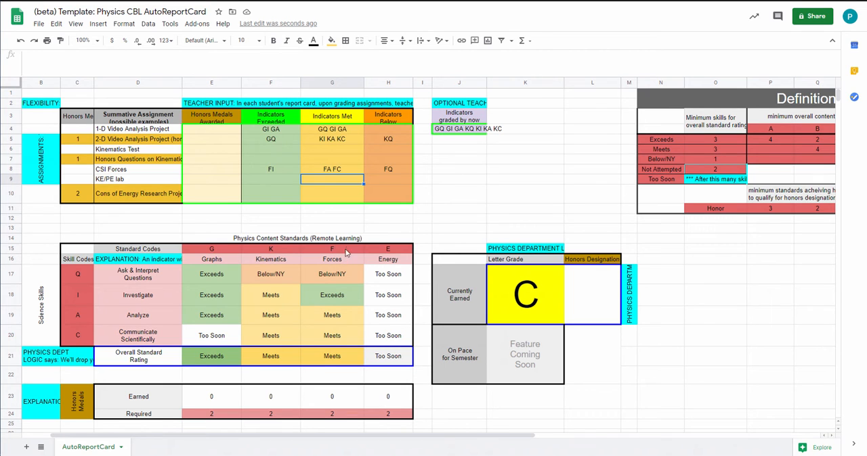
Inspect the overall Forces rating and the earned letter grade, and check the Meets requirement for a B in the Definitions
{"action": "left_click", "coordinate": [341, 356]}
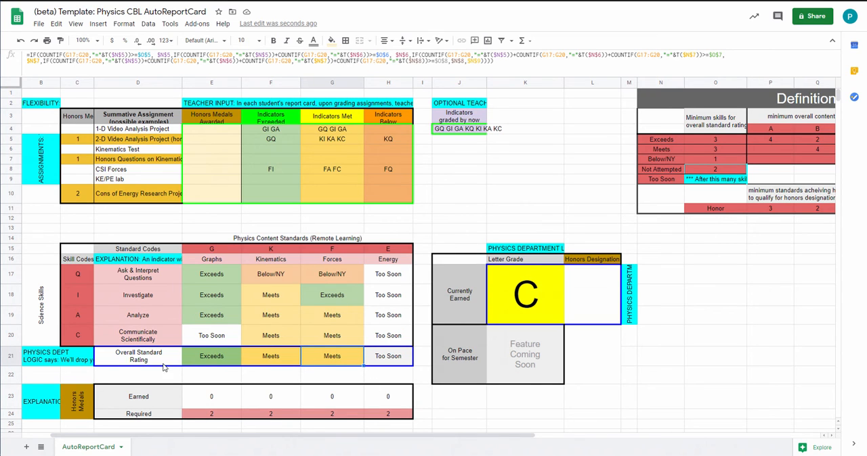
{"action": "left_click", "coordinate": [535, 289]}
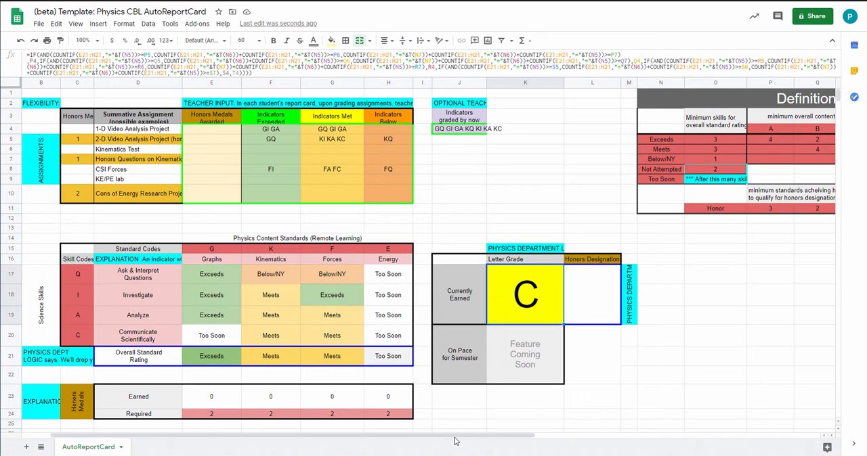
{"action": "left_click_drag", "start_coordinate": [458, 442], "coordinate": [567, 452]}
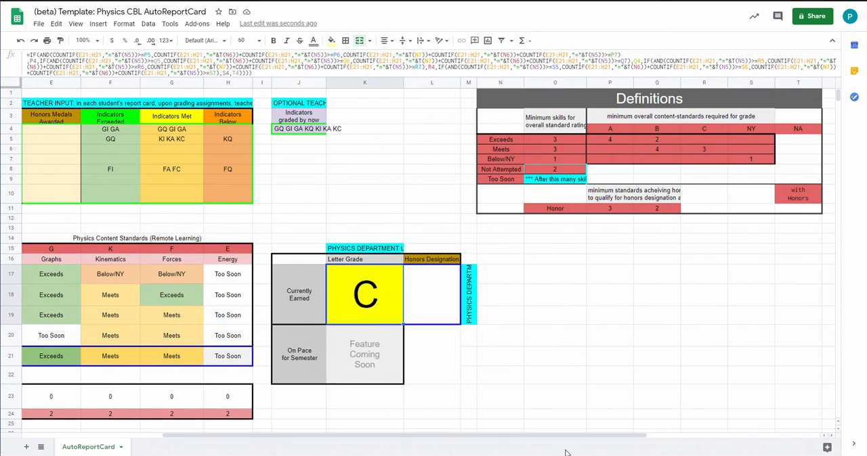
{"action": "left_click", "coordinate": [657, 150]}
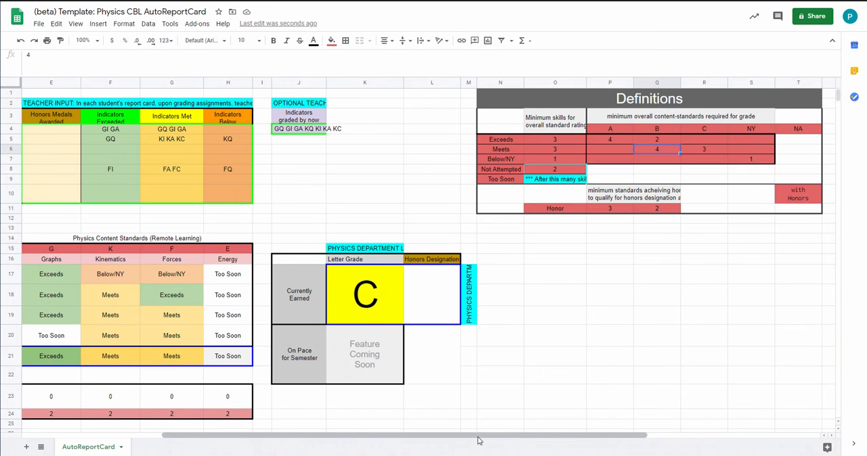
For the Cons of Energy Research Project, record "EQ, EI, EA, EC" under Indicators Met
{"action": "left_click_drag", "start_coordinate": [477, 440], "coordinate": [337, 440]}
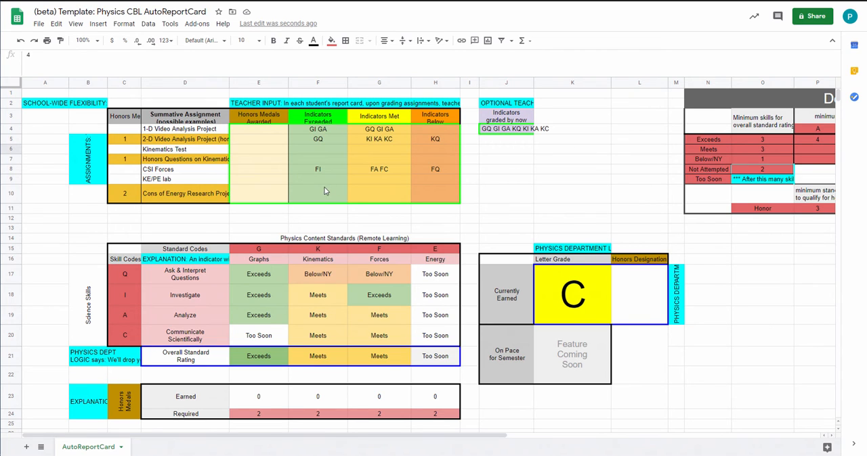
{"action": "left_click", "coordinate": [376, 198]}
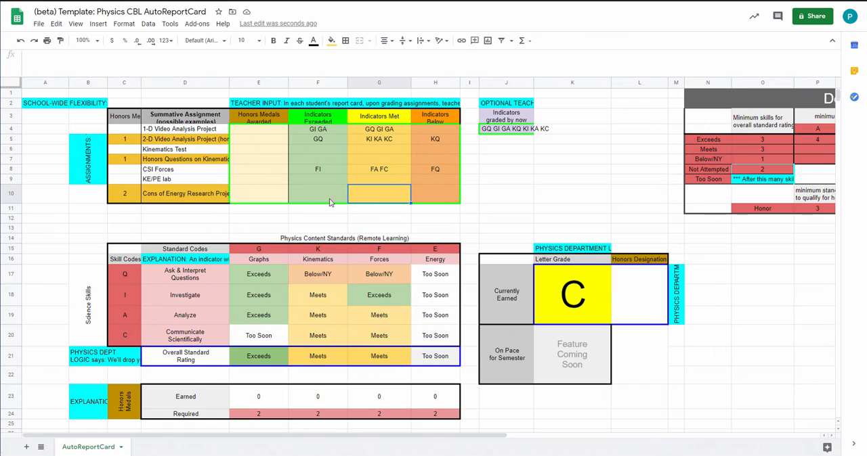
{"action": "left_click", "coordinate": [107, 64]}
{"action": "type", "text": "EQ"}
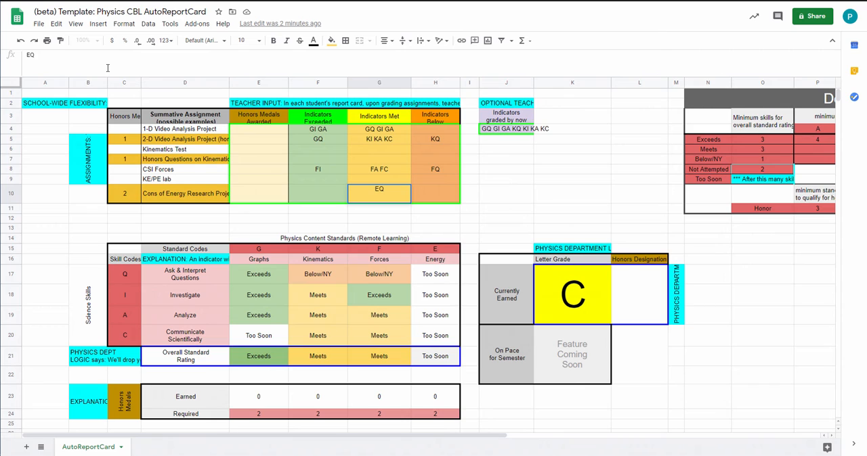
{"action": "type", "text": ", EI,"}
{"action": "type", "text": "EA, EC"}
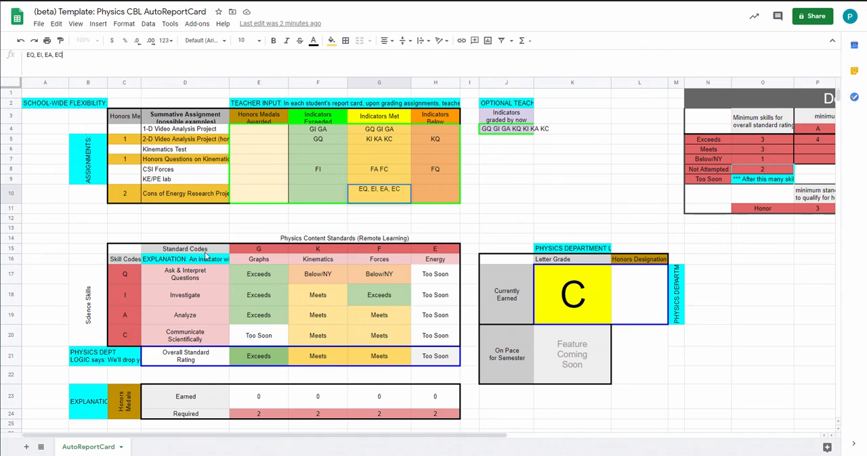
{"action": "left_click", "coordinate": [429, 249]}
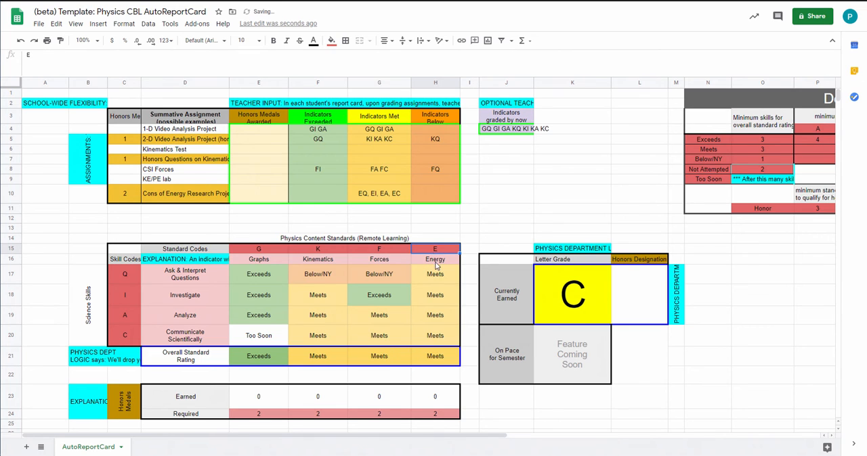
Check how the Energy standard code and the Q and I skill codes combine into the research project's indicator codes
{"action": "left_click", "coordinate": [128, 275]}
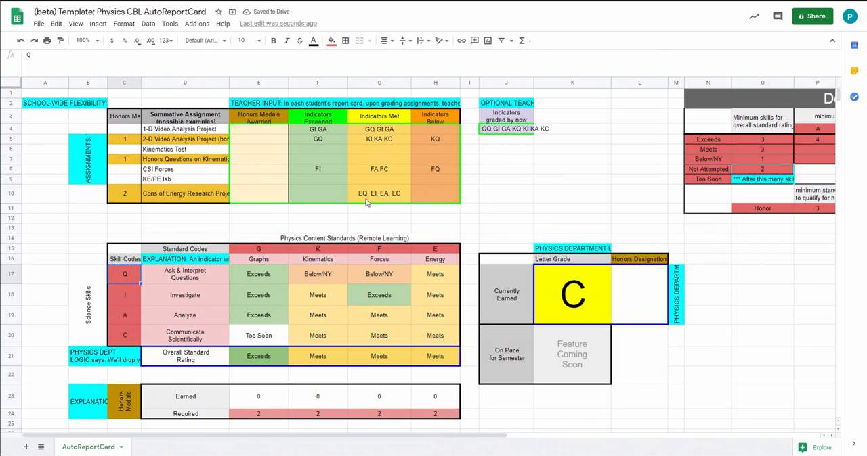
{"action": "left_click", "coordinate": [435, 276]}
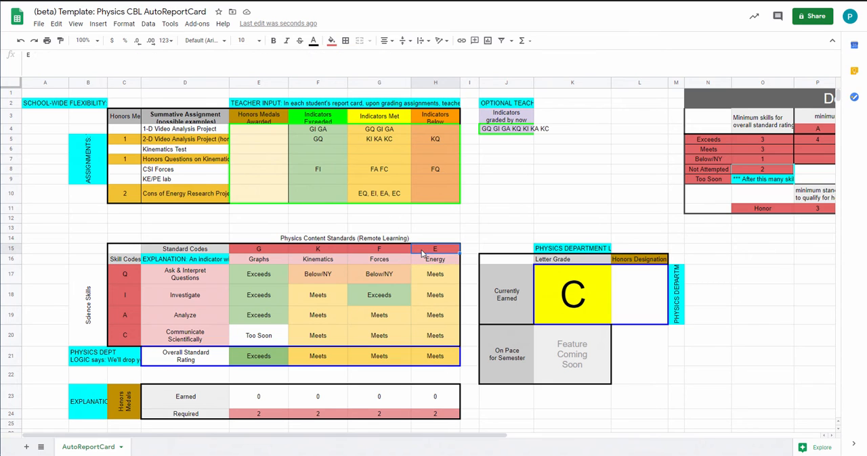
{"action": "left_click", "coordinate": [125, 298]}
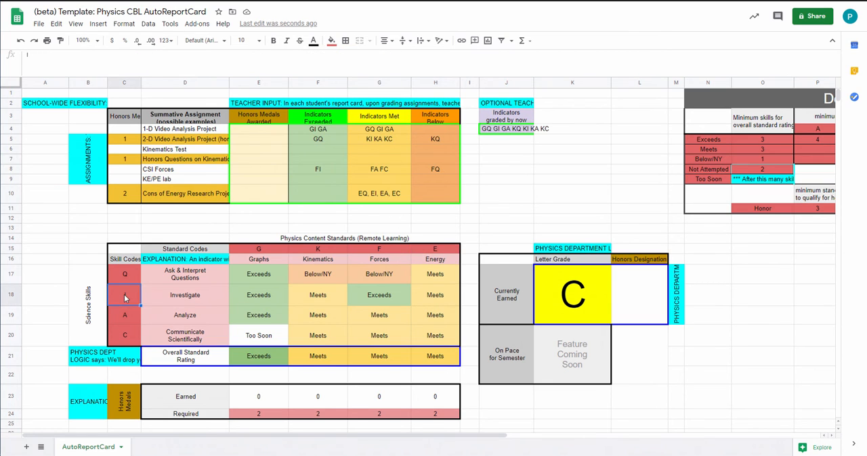
{"action": "left_click", "coordinate": [376, 196]}
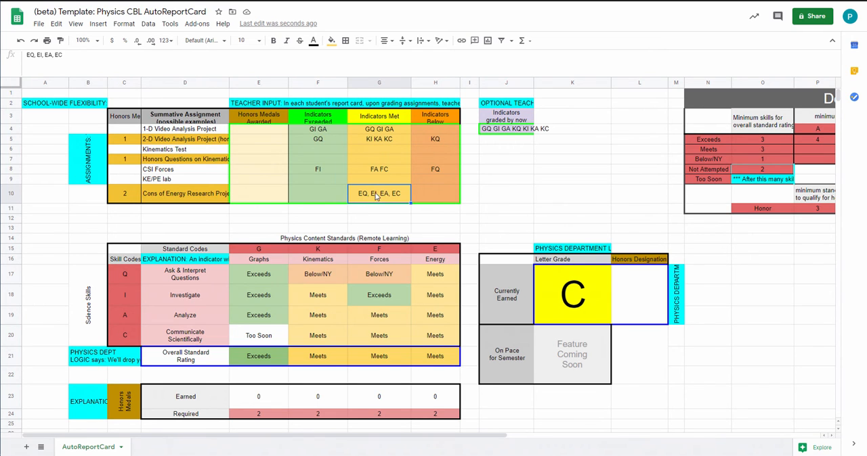
Inspect the Energy skill ratings and overall Energy rating, and check the Exceeds and Meets requirements for a B in the Definitions
{"action": "left_click", "coordinate": [445, 300]}
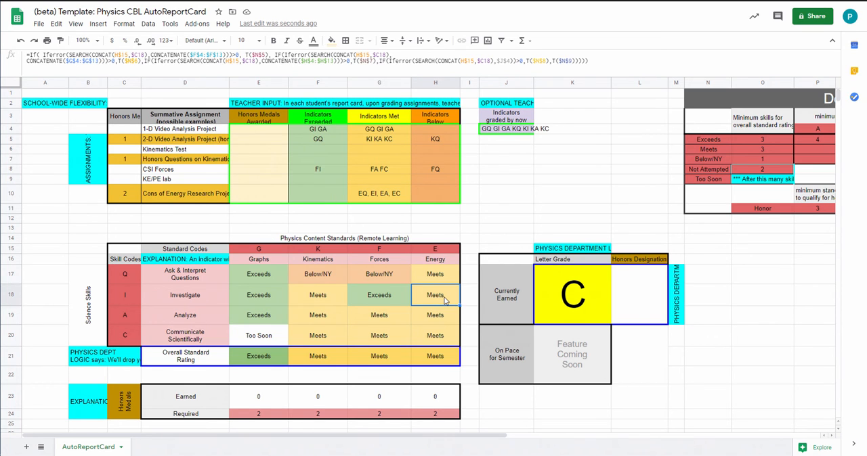
{"action": "left_click", "coordinate": [446, 273]}
{"action": "left_click", "coordinate": [436, 356]}
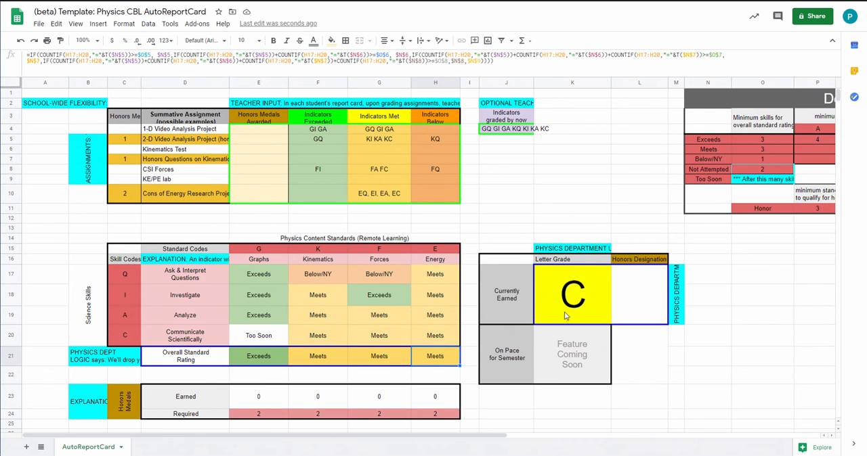
{"action": "left_click_drag", "start_coordinate": [465, 446], "coordinate": [636, 445]}
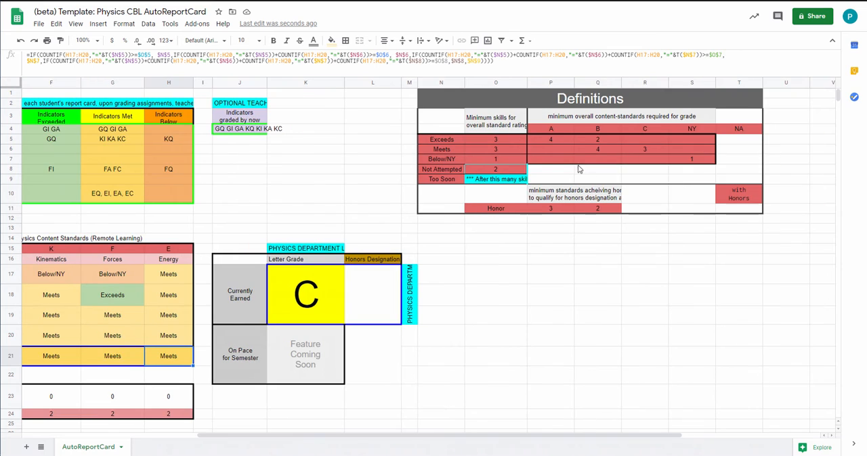
{"action": "left_click", "coordinate": [591, 149]}
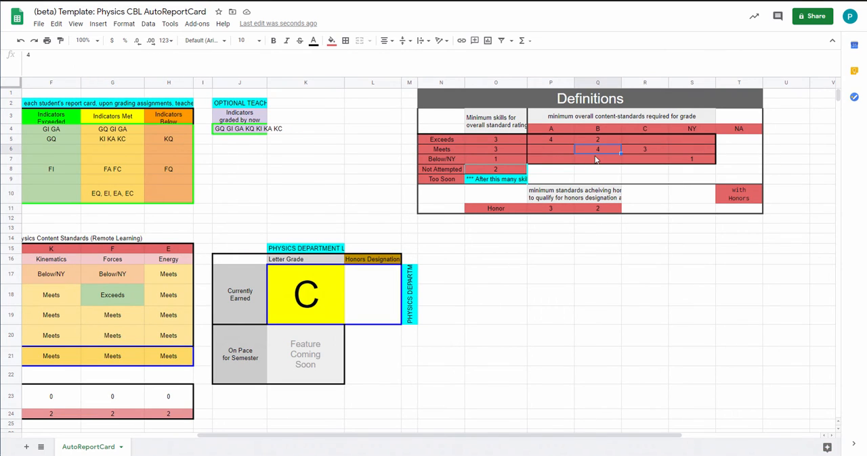
{"action": "left_click", "coordinate": [596, 141]}
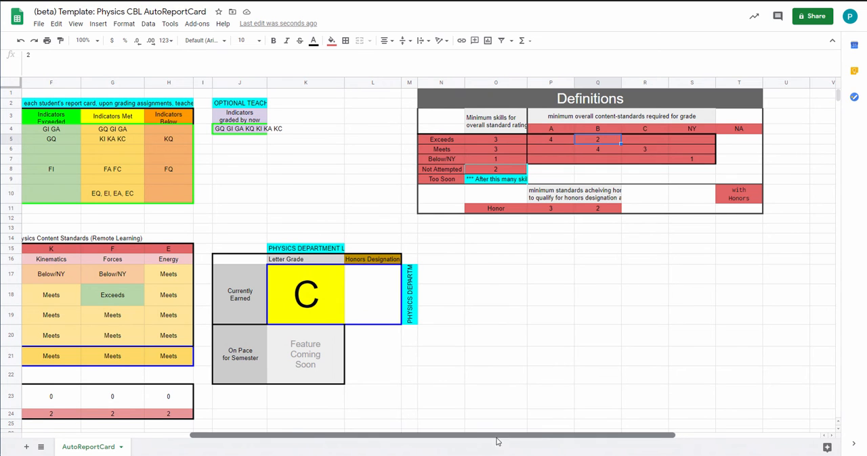
For the CSI Forces assignment, add "FA FC" after FI under Indicators Exceeded
{"action": "left_click_drag", "start_coordinate": [497, 441], "coordinate": [379, 443]}
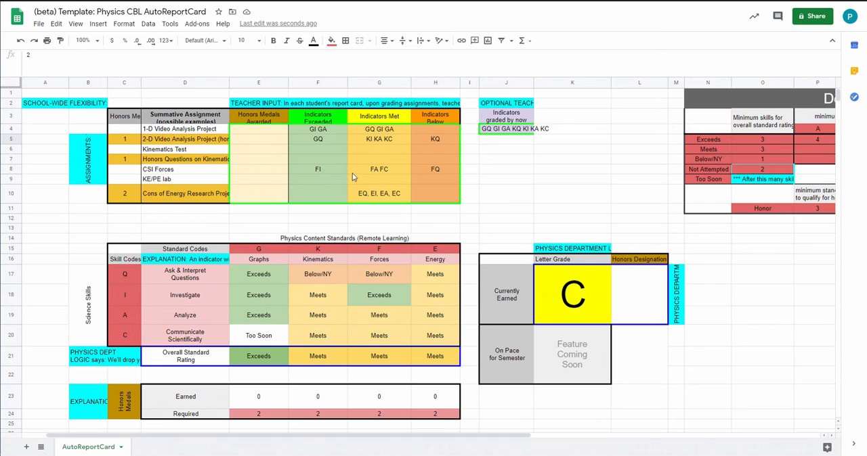
{"action": "left_click", "coordinate": [324, 171]}
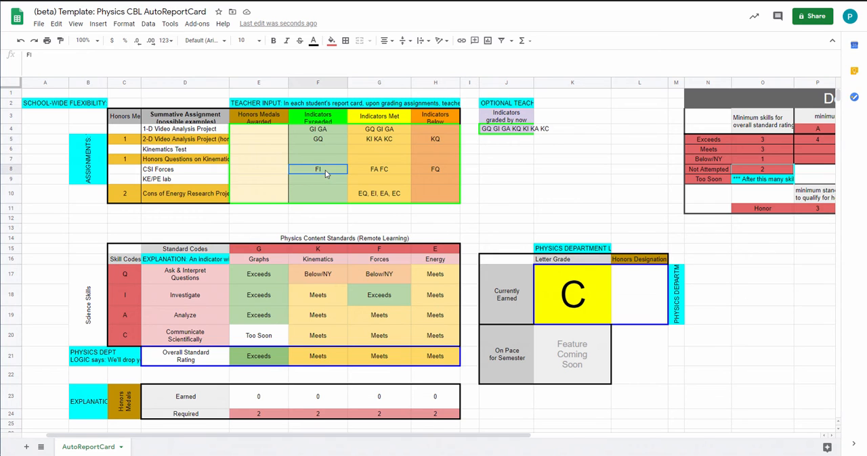
{"action": "left_click", "coordinate": [59, 57]}
{"action": "type", "text": "FA FC"}
{"action": "key", "text": "Return"}
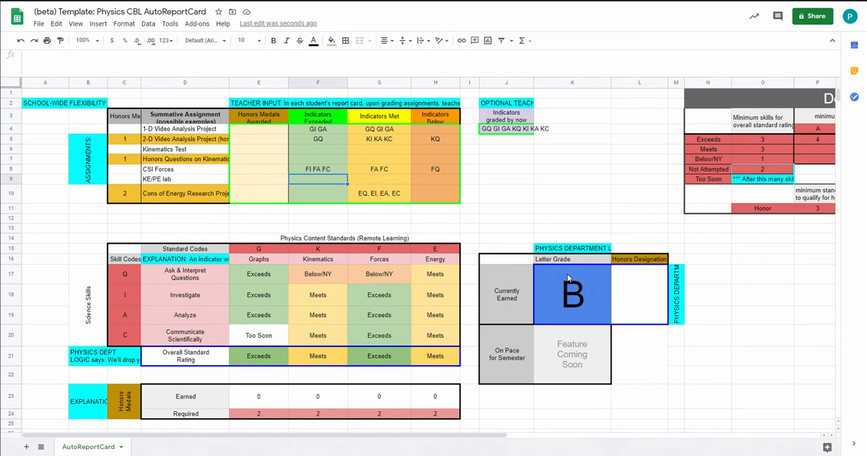
Compare the overall standard ratings with the Definitions for a B, and examine the minimum honors standards required for B with honors
{"action": "left_click_drag", "start_coordinate": [425, 437], "coordinate": [629, 451]}
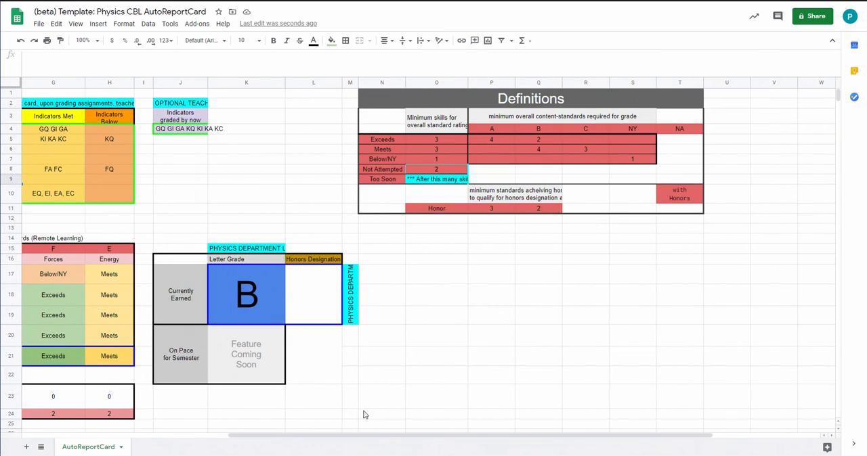
{"action": "left_click_drag", "start_coordinate": [337, 438], "coordinate": [172, 437]}
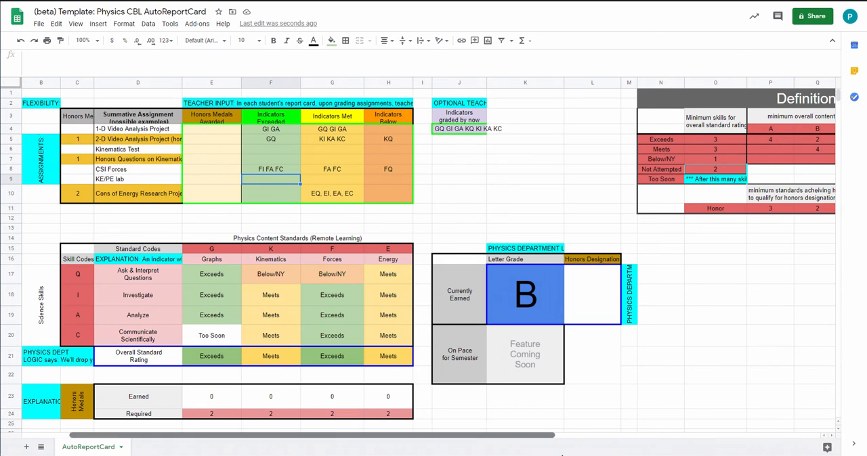
{"action": "left_click_drag", "start_coordinate": [493, 437], "coordinate": [605, 381]}
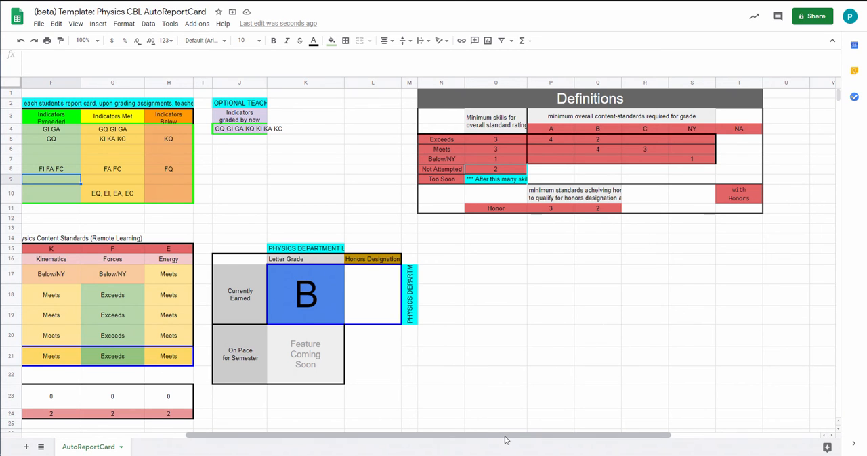
{"action": "left_click_drag", "start_coordinate": [503, 439], "coordinate": [351, 447]}
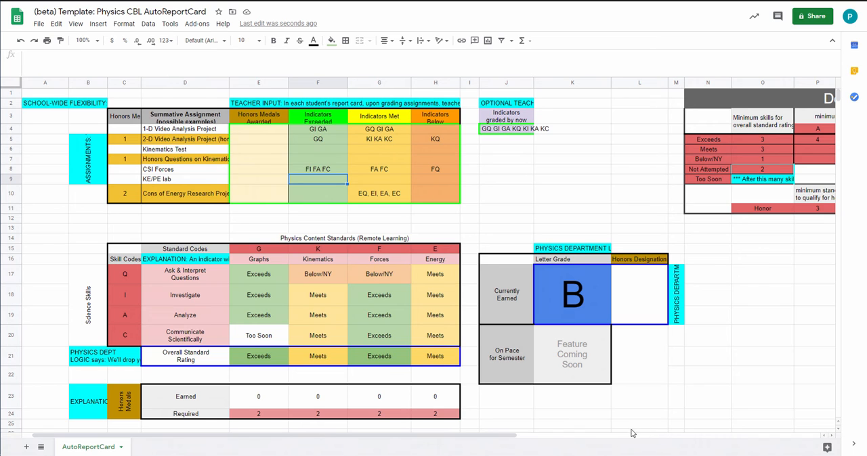
{"action": "left_click_drag", "start_coordinate": [510, 438], "coordinate": [571, 438]}
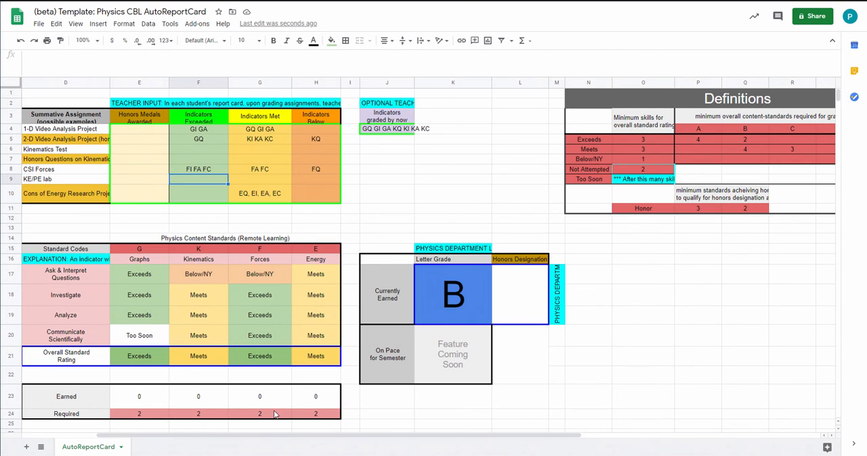
{"action": "left_click", "coordinate": [740, 210]}
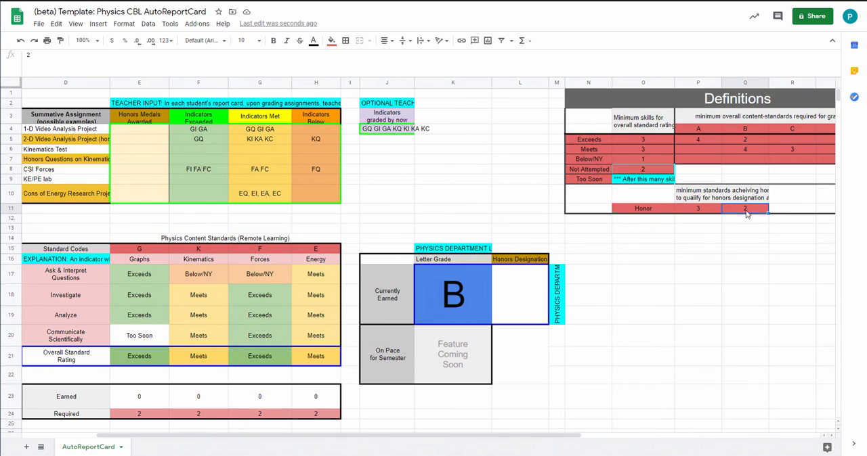
{"action": "double_click", "coordinate": [747, 210]}
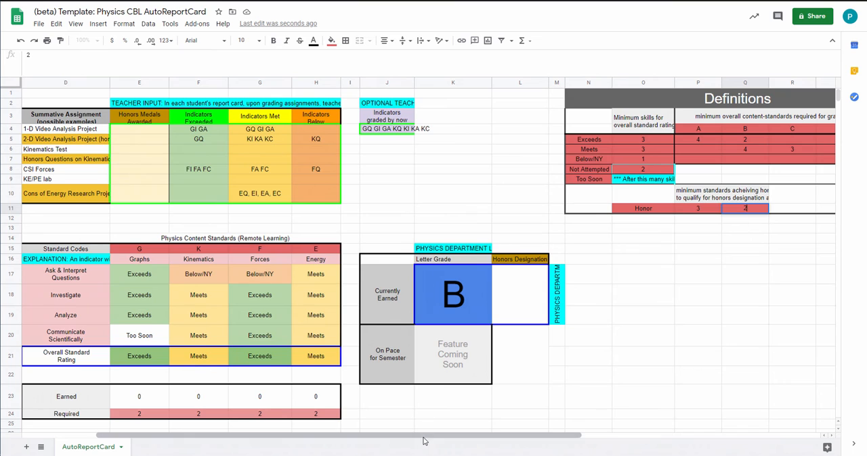
For the 2-D Video Analysis Project (honors), record "K" under Honors Medals Awarded
{"action": "left_click_drag", "start_coordinate": [426, 439], "coordinate": [369, 439]}
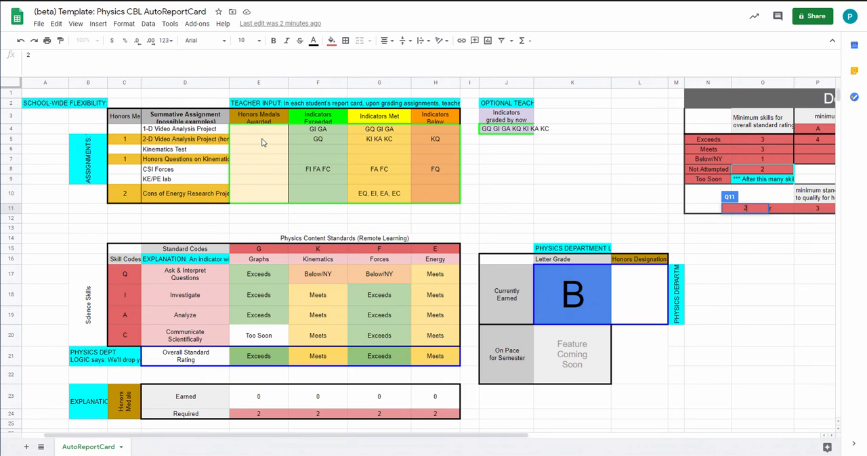
{"action": "left_click", "coordinate": [215, 141]}
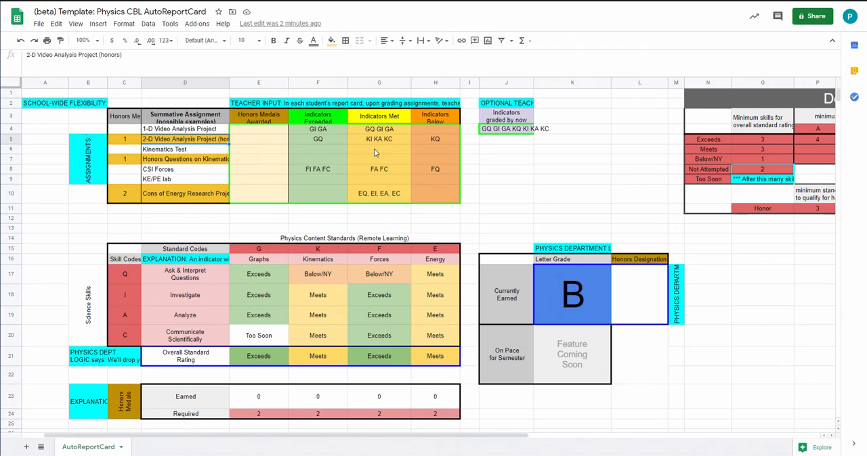
{"action": "left_click", "coordinate": [255, 143]}
{"action": "type", "text": "K"}
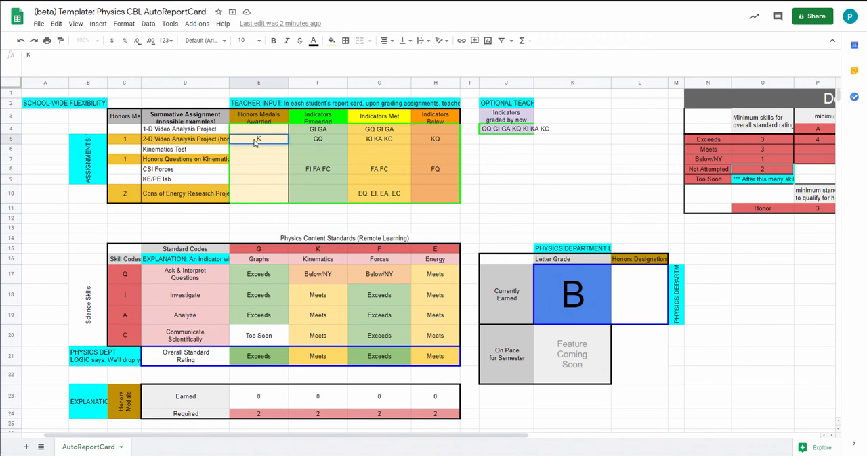
{"action": "key", "text": "Return"}
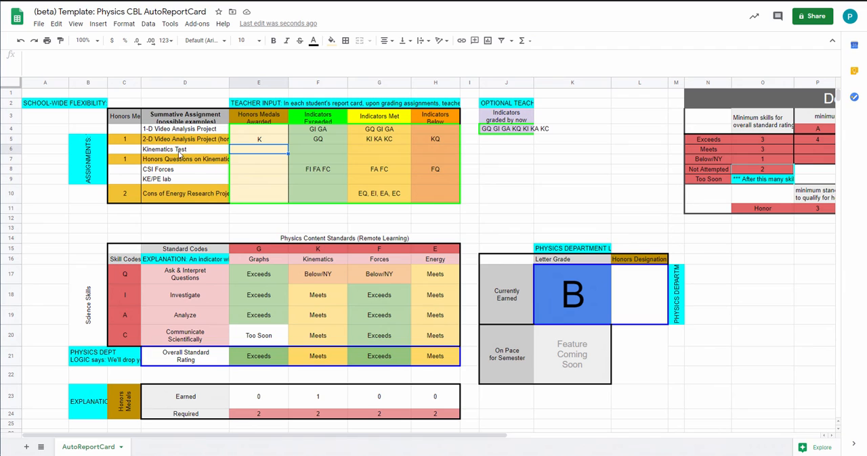
For the Honors Questions on Kinematics assignment, record "KI" under Indicators Met and "K" under Honors Medals Awarded
{"action": "left_click", "coordinate": [300, 162]}
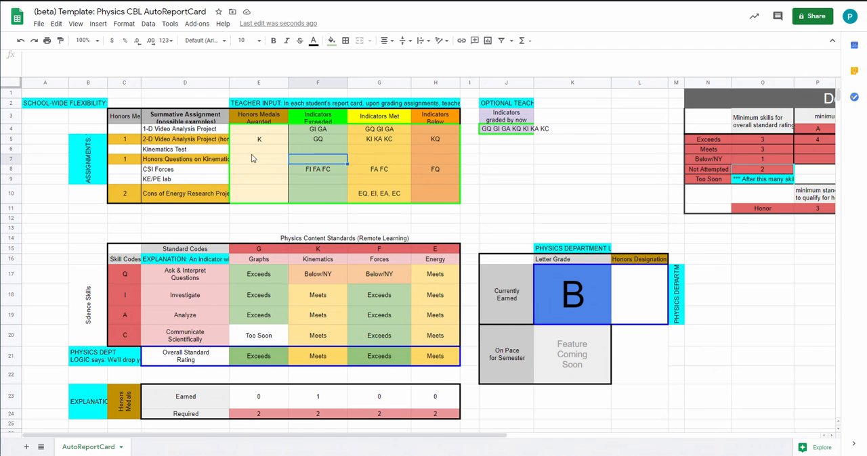
{"action": "left_click", "coordinate": [237, 163]}
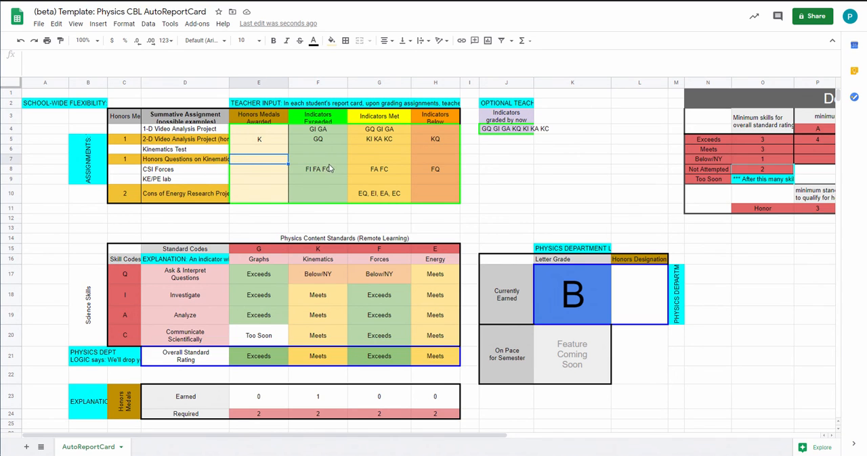
{"action": "left_click", "coordinate": [358, 161]}
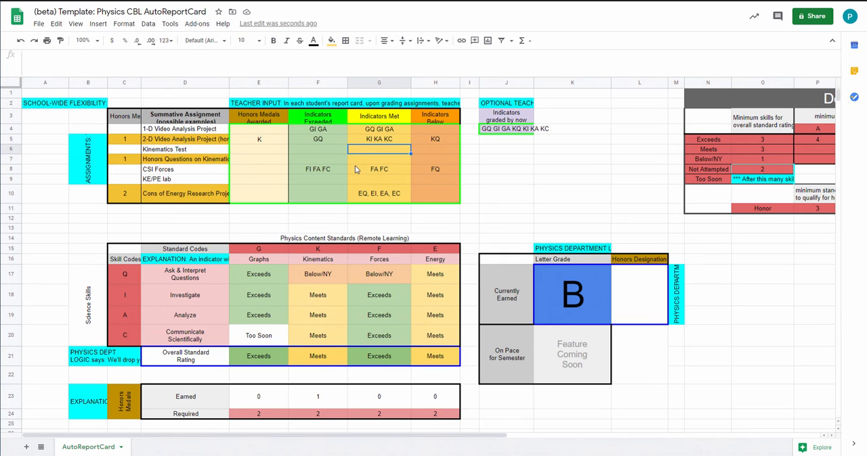
{"action": "type", "text": "KI"}
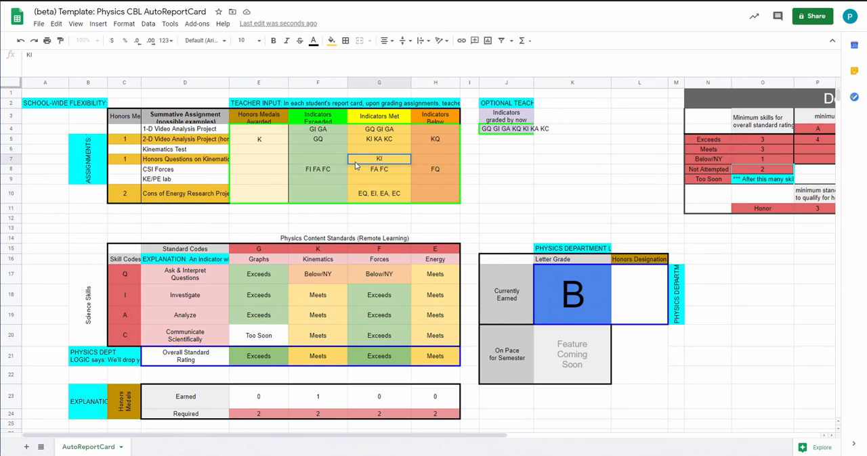
{"action": "left_click", "coordinate": [256, 160]}
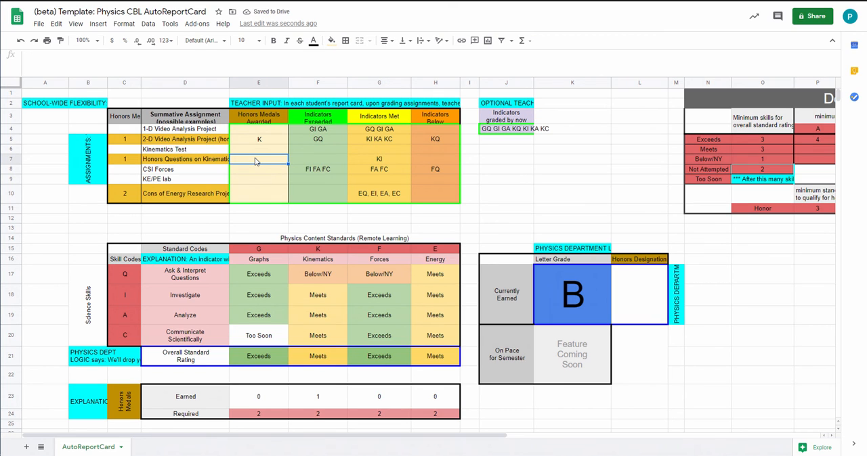
{"action": "type", "text": "K"}
{"action": "left_click", "coordinate": [272, 168]}
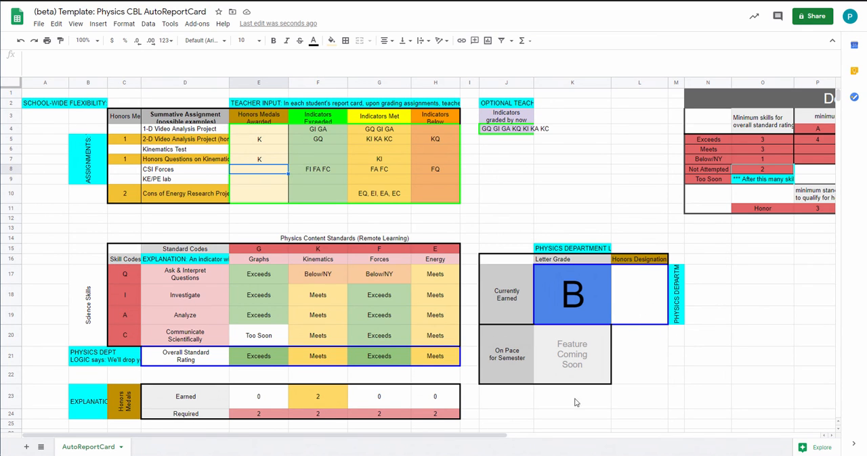
Check the honors requirement for a B in the Definitions and the number of honors medals the Cons of Energy Research Project offers
{"action": "left_click_drag", "start_coordinate": [507, 437], "coordinate": [588, 446]}
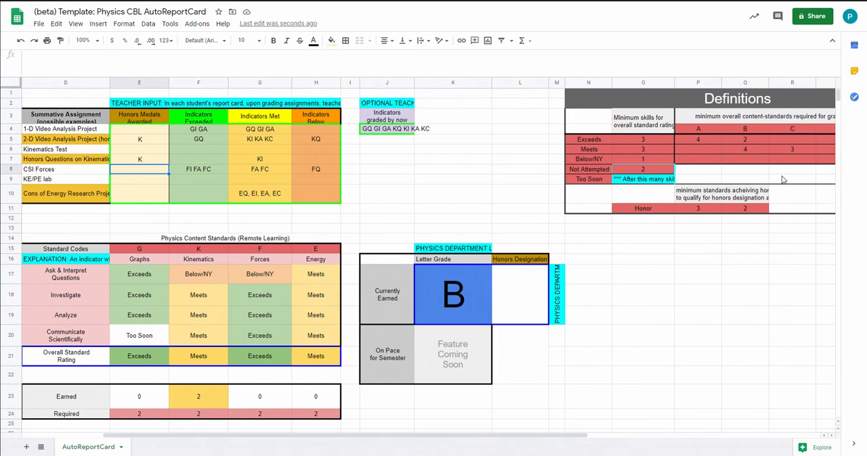
{"action": "left_click", "coordinate": [739, 128]}
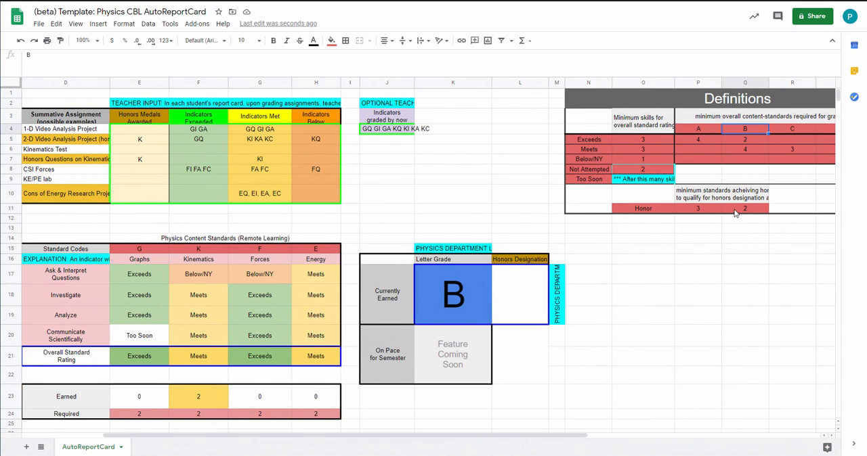
{"action": "left_click", "coordinate": [735, 212]}
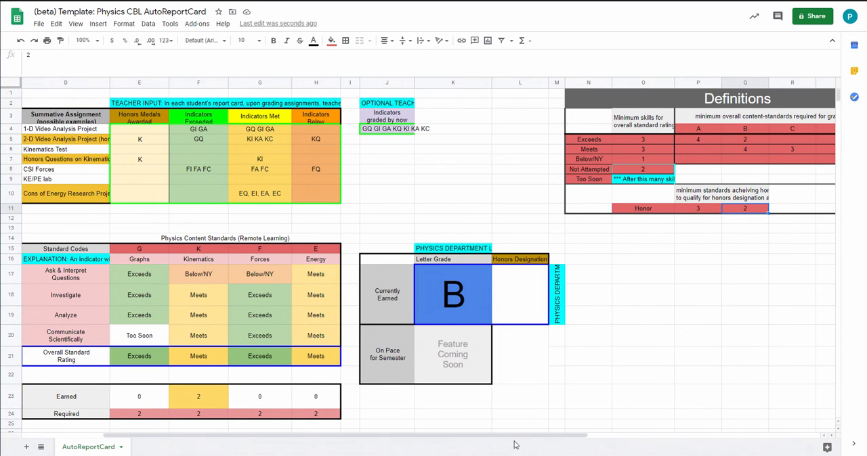
{"action": "left_click_drag", "start_coordinate": [515, 441], "coordinate": [449, 447]}
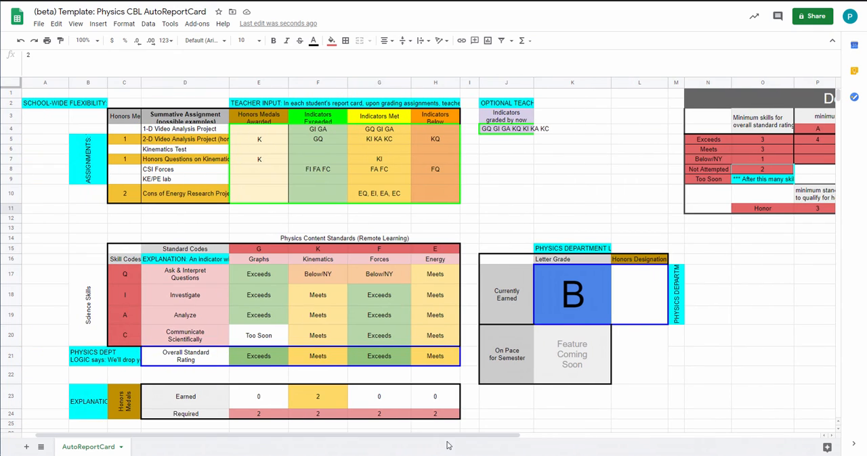
{"action": "left_click", "coordinate": [181, 200]}
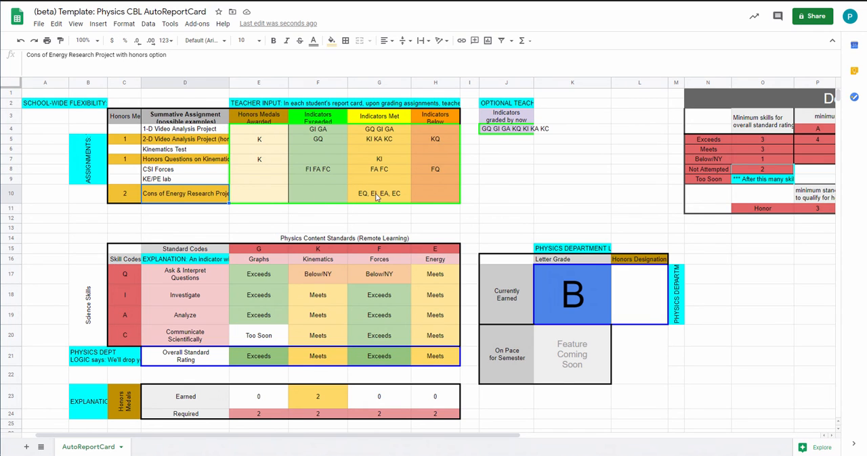
{"action": "left_click", "coordinate": [125, 196]}
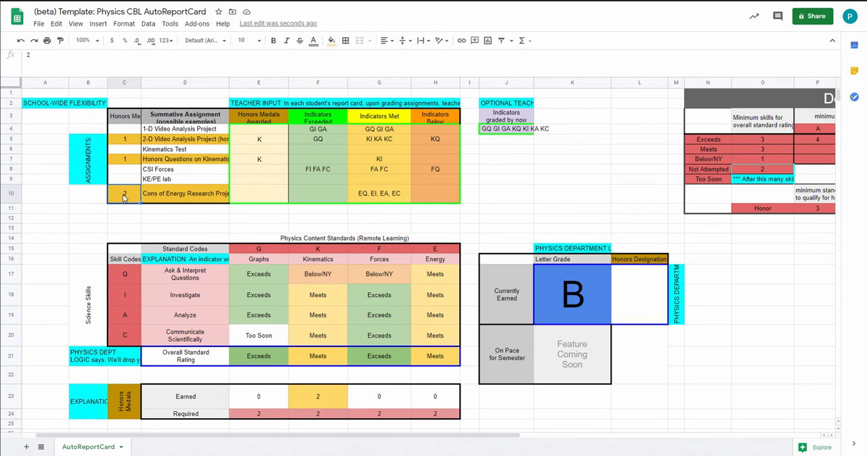
For the Cons of Energy Research Project, record two Energy medals as "E E" under Honors Medals Awarded
{"action": "left_click", "coordinate": [255, 196]}
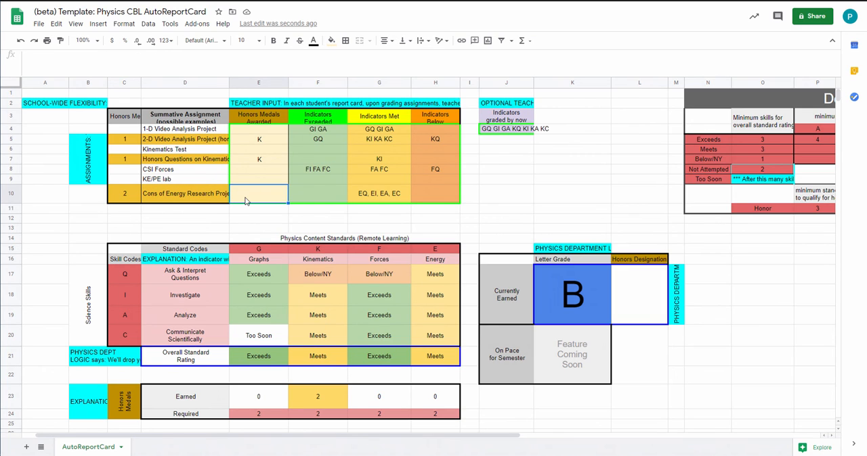
{"action": "left_click", "coordinate": [47, 67]}
{"action": "left_click", "coordinate": [436, 250]}
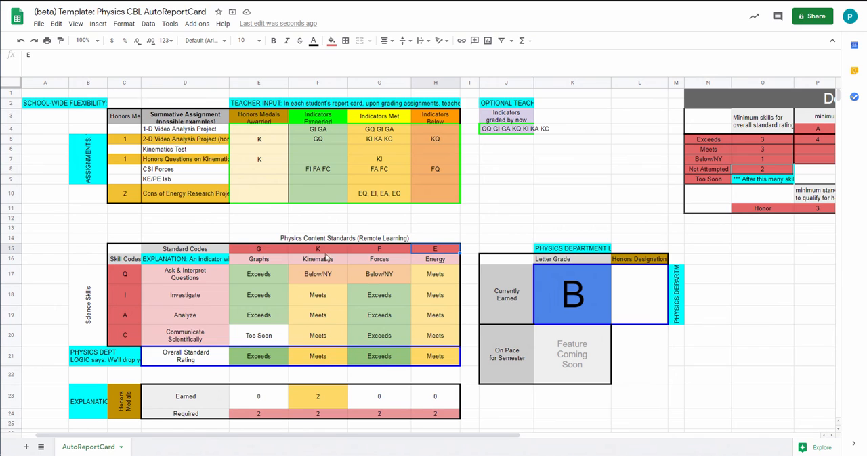
{"action": "left_click", "coordinate": [248, 201]}
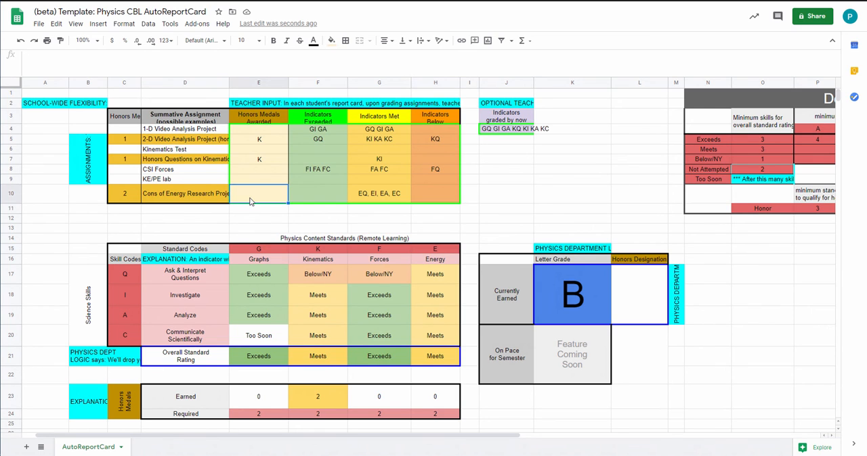
{"action": "type", "text": "E E"}
{"action": "key", "text": "Return"}
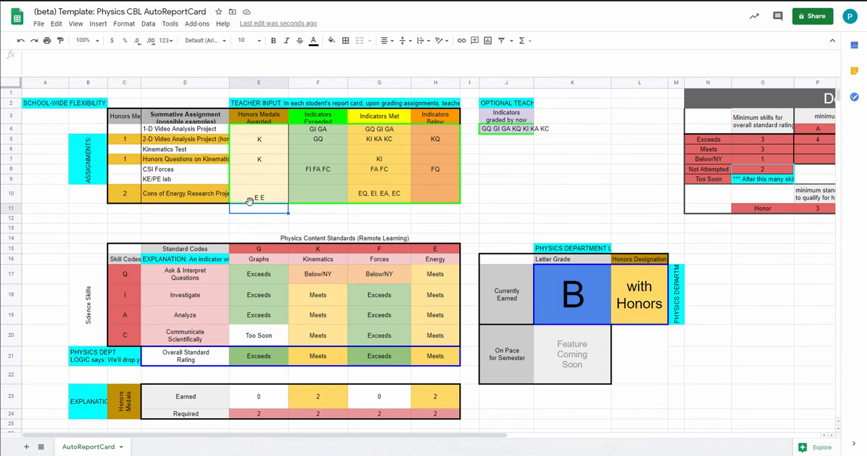
Compare the honors medals earned for Kinematics and Energy, and check the Honors Designation beside the letter grade
{"action": "left_click", "coordinate": [443, 402]}
{"action": "left_click", "coordinate": [315, 400]}
{"action": "left_click", "coordinate": [421, 398]}
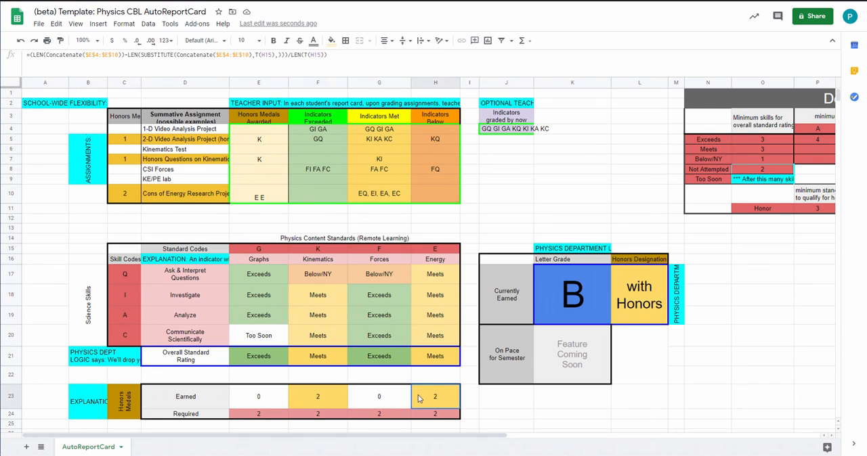
{"action": "left_click", "coordinate": [321, 399]}
{"action": "left_click", "coordinate": [427, 398]}
{"action": "left_click", "coordinate": [630, 304]}
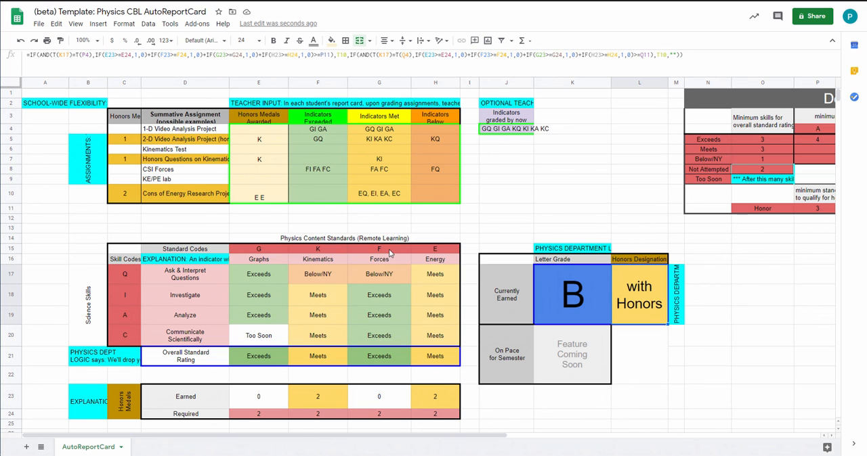
Review the Indicators Exceeded and Indicators Met entries alongside the four standard codes G, K, F and E
{"action": "left_click", "coordinate": [306, 130]}
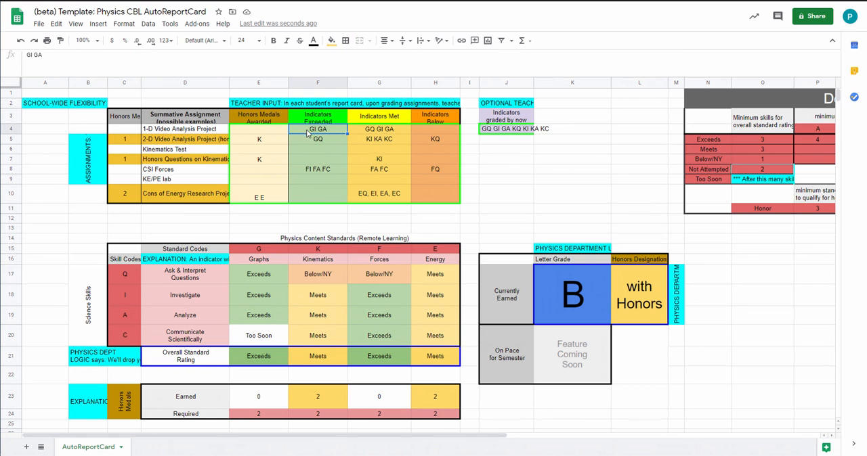
{"action": "left_click", "coordinate": [374, 131]}
{"action": "left_click", "coordinate": [312, 180]}
{"action": "left_click", "coordinate": [317, 149]}
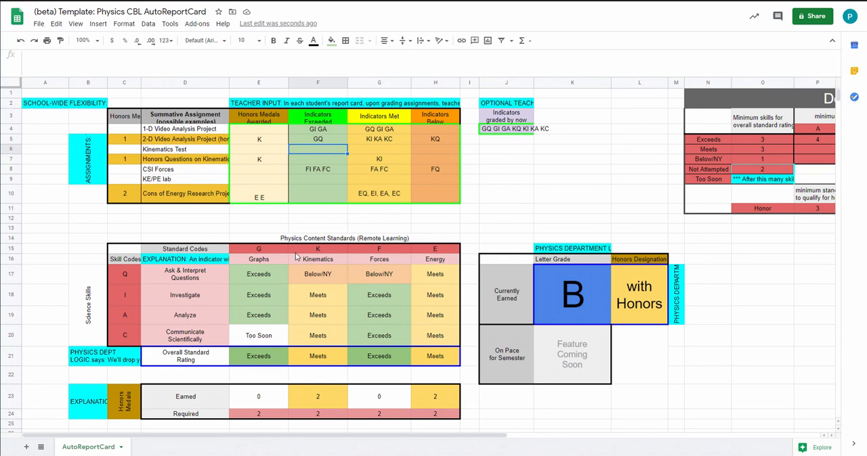
{"action": "left_click", "coordinate": [425, 250]}
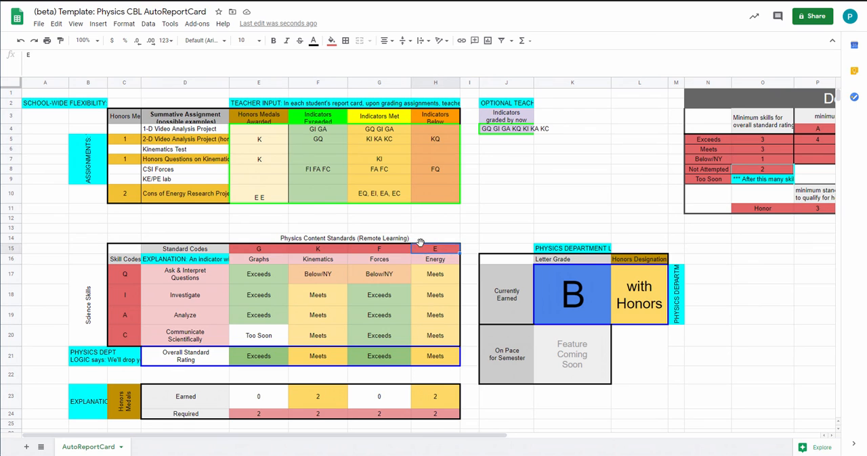
{"action": "left_click_drag", "start_coordinate": [417, 305], "coordinate": [258, 249]}
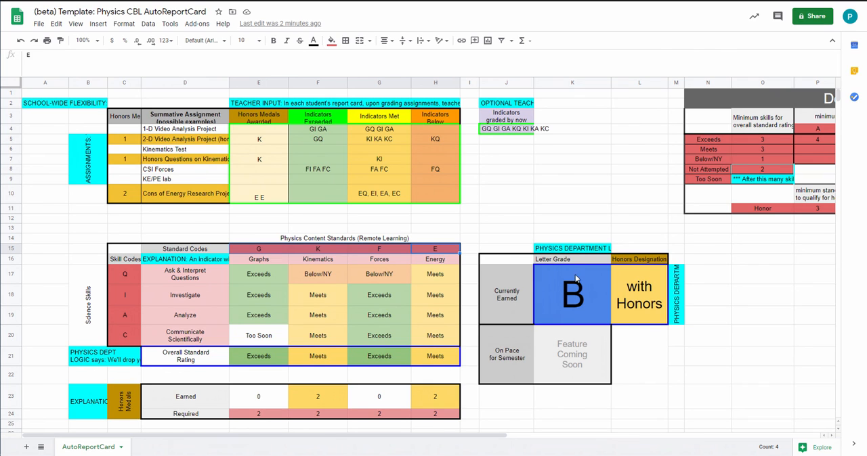
Trace the Graphs indicator codes from the assignment entries to the Ask & Interpret Questions rating formula for Graphs
{"action": "left_click", "coordinate": [388, 133]}
{"action": "left_click", "coordinate": [319, 131]}
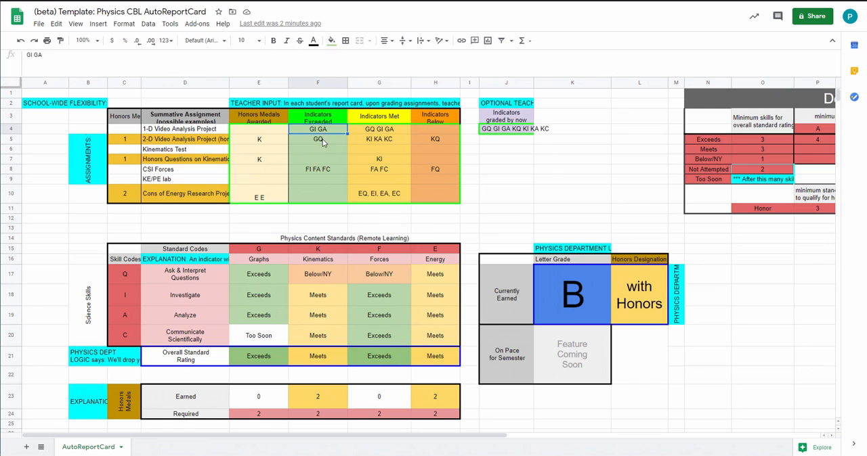
{"action": "left_click", "coordinate": [323, 141]}
{"action": "left_click", "coordinate": [317, 178]}
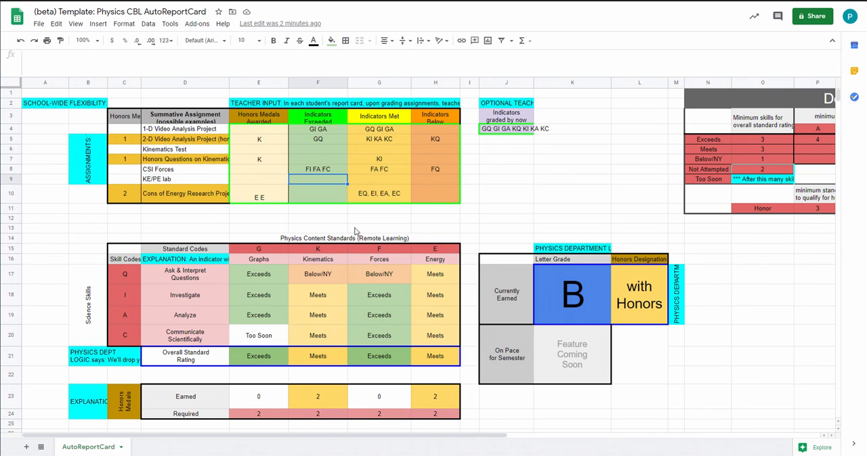
{"action": "left_click", "coordinate": [305, 130]}
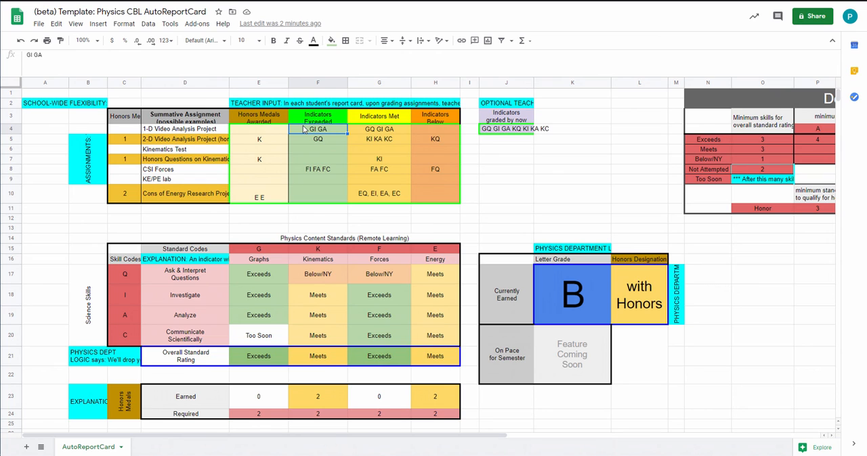
{"action": "left_click", "coordinate": [270, 274]}
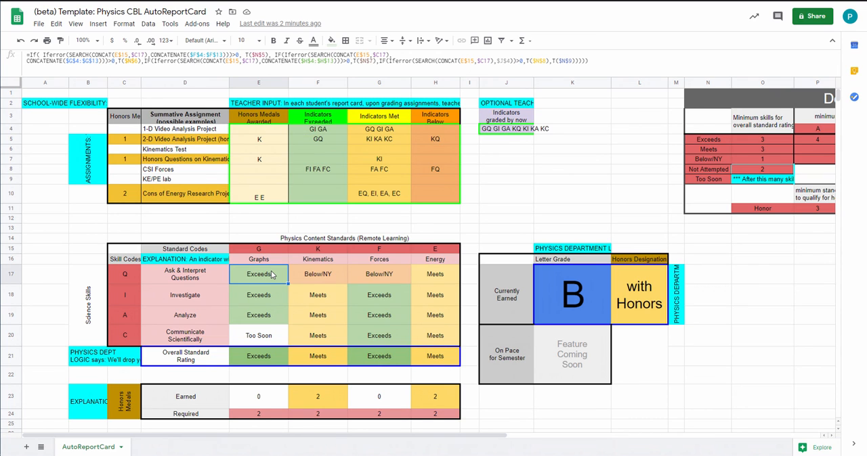
Examine the Definitions table's minimum skills for an overall standard rating and minimum content standards required for each grade
{"action": "left_click_drag", "start_coordinate": [348, 440], "coordinate": [541, 445]}
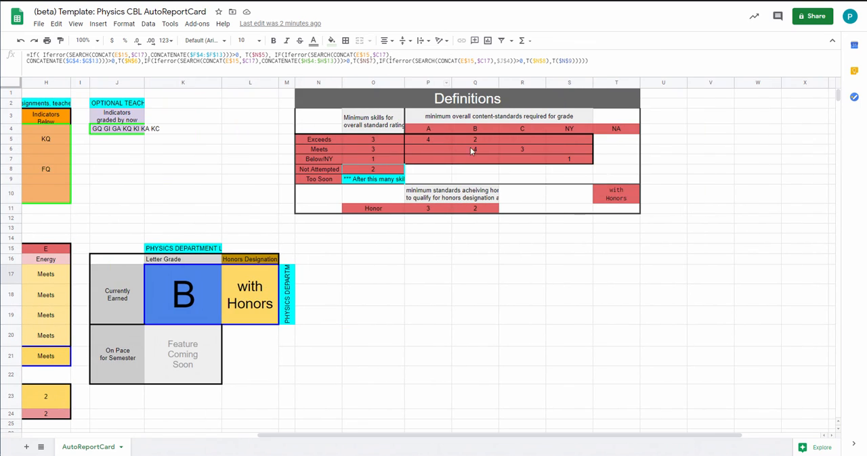
{"action": "left_click", "coordinate": [385, 131]}
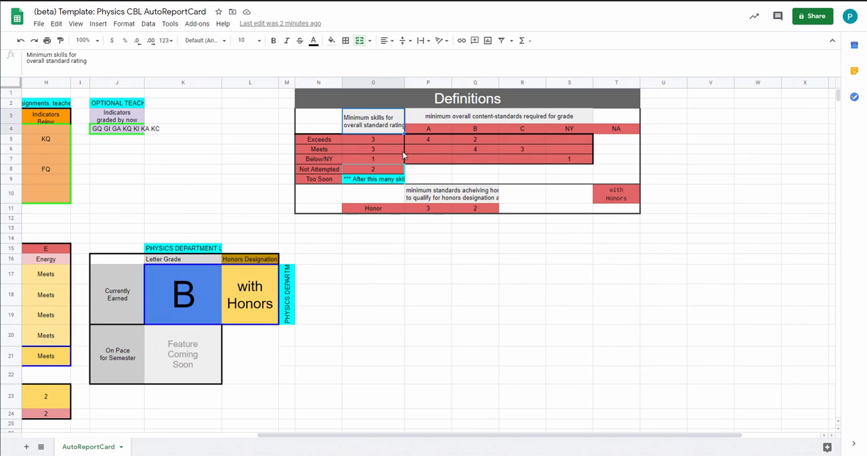
{"action": "left_click_drag", "start_coordinate": [417, 138], "coordinate": [557, 158]}
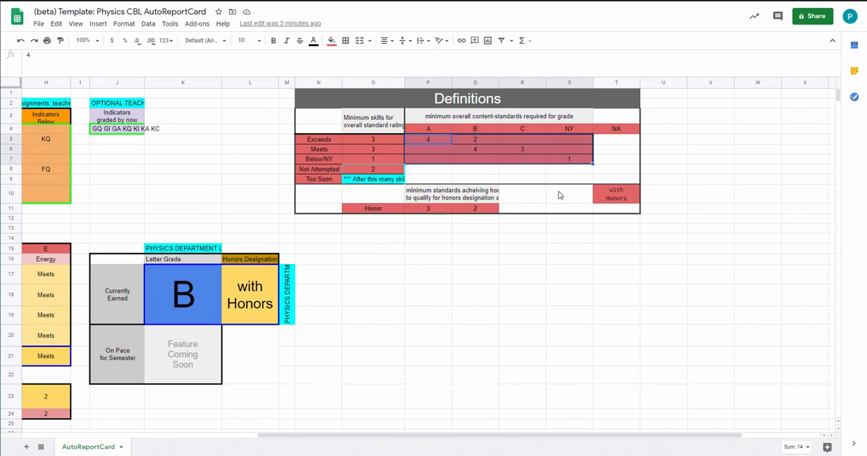
Rename the "Below/NY" rating level in the Definitions table as "Approaching"
{"action": "left_click_drag", "start_coordinate": [462, 437], "coordinate": [321, 436]}
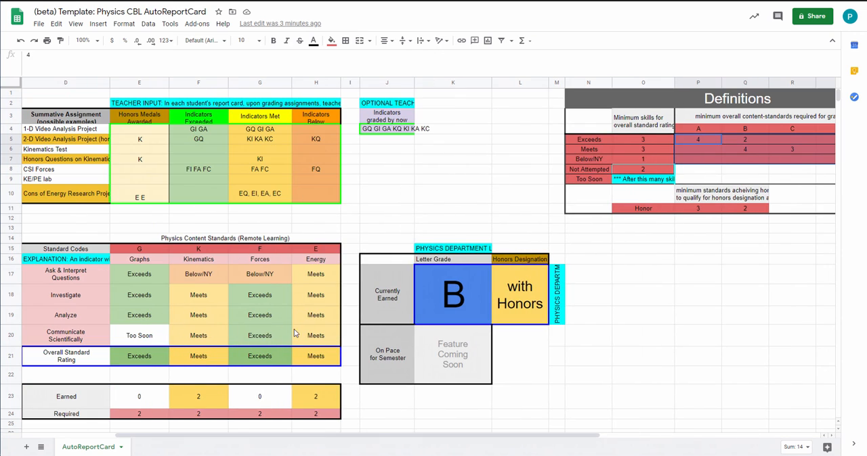
{"action": "left_click", "coordinate": [599, 160]}
{"action": "left_click_drag", "start_coordinate": [53, 55], "coordinate": [27, 56]}
{"action": "type", "text": "Approaching"}
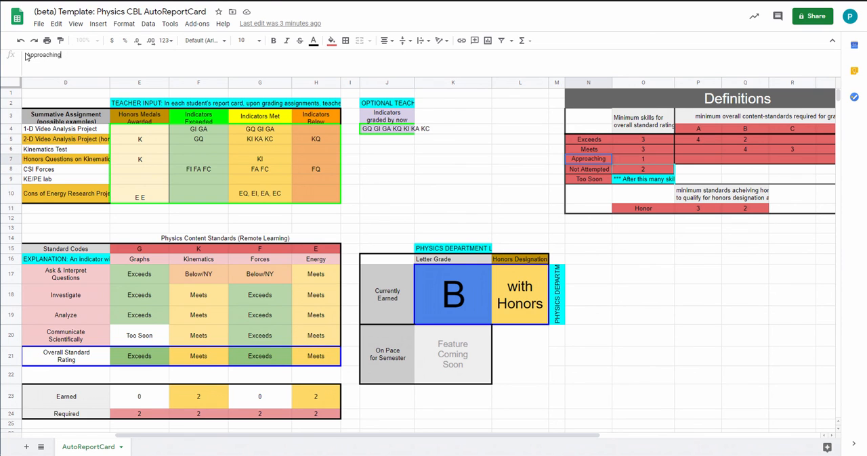
{"action": "key", "text": "Return"}
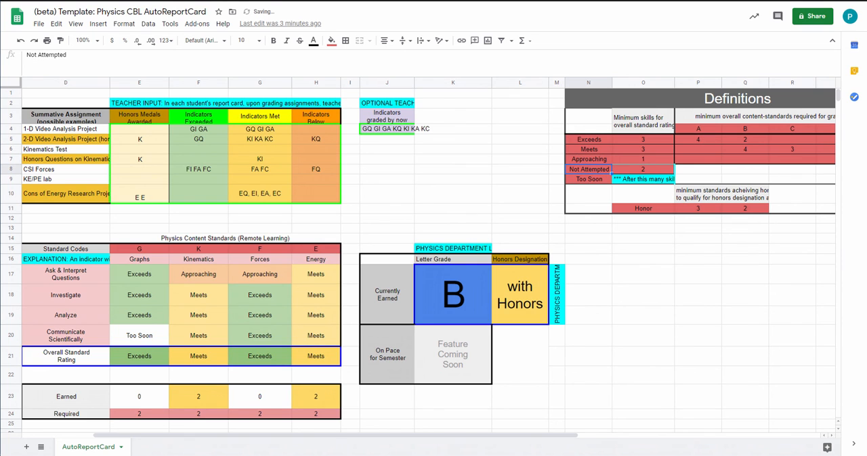
Check the Ask & Interpret Questions ratings for Kinematics and Forces in the content standards table
{"action": "left_click", "coordinate": [203, 274]}
{"action": "left_click", "coordinate": [251, 274]}
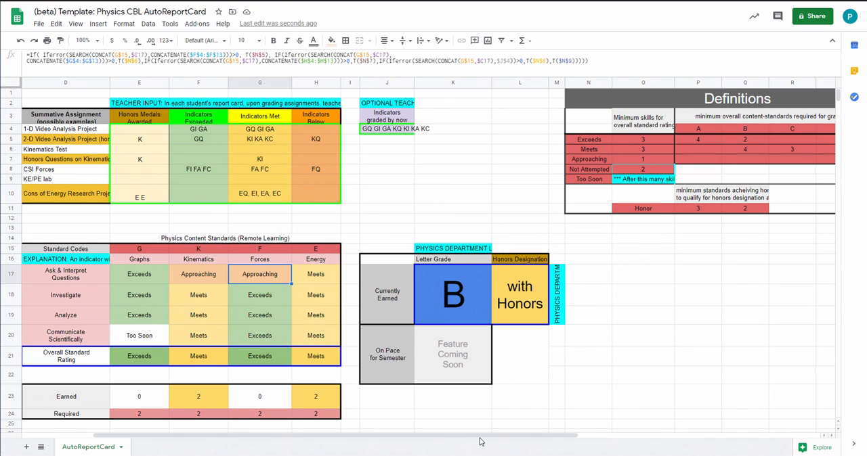
{"action": "left_click_drag", "start_coordinate": [482, 436], "coordinate": [409, 436]}
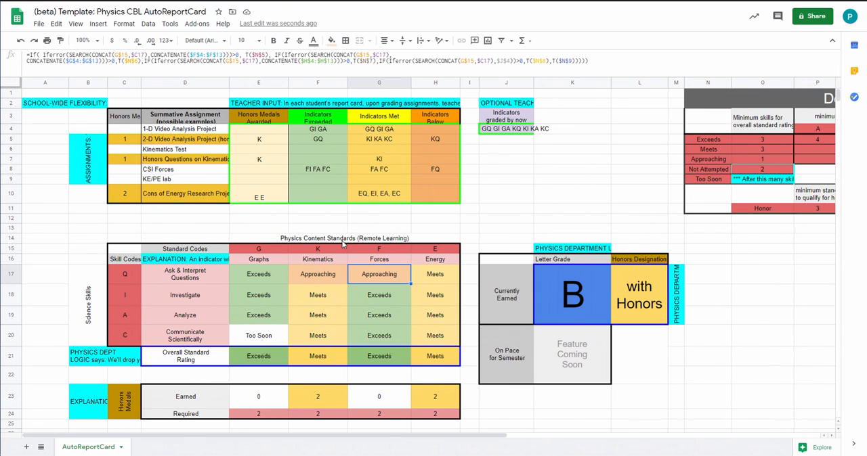